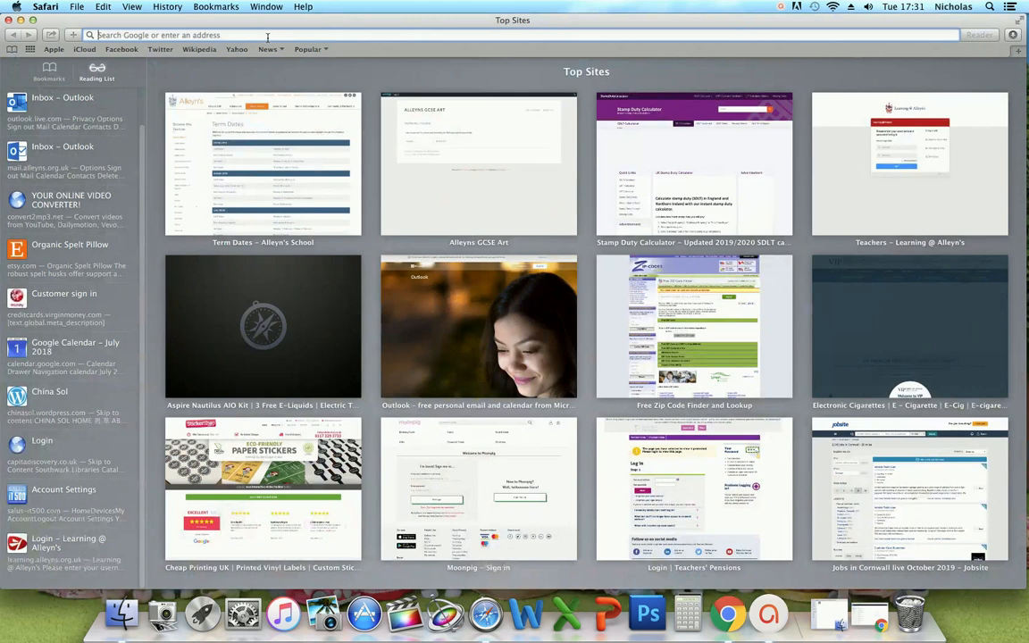
- Load edublogs.org in Safari's address bar
type("ed")
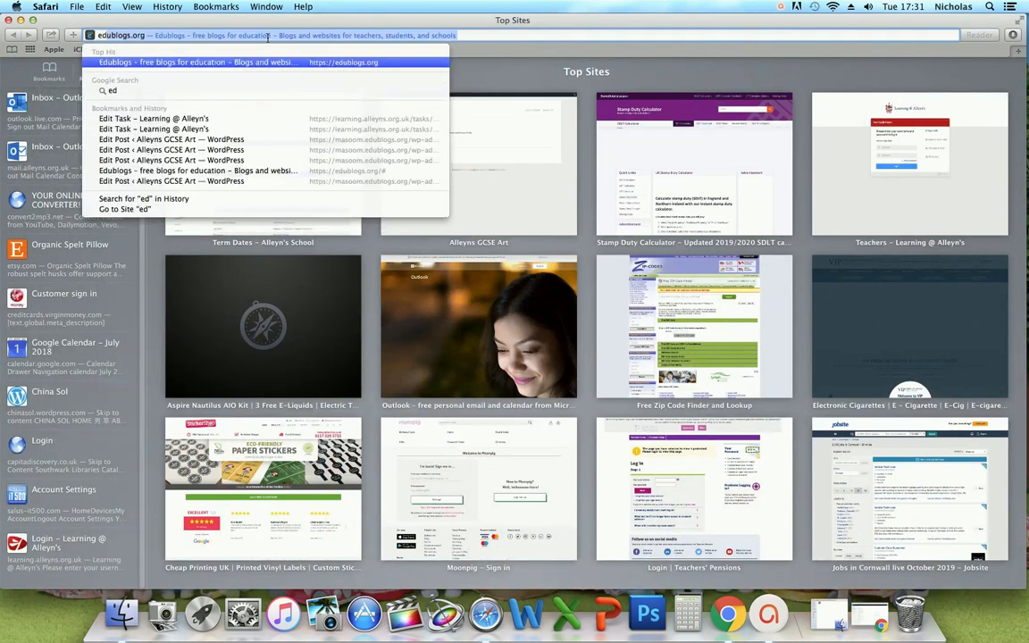
type("ublo")
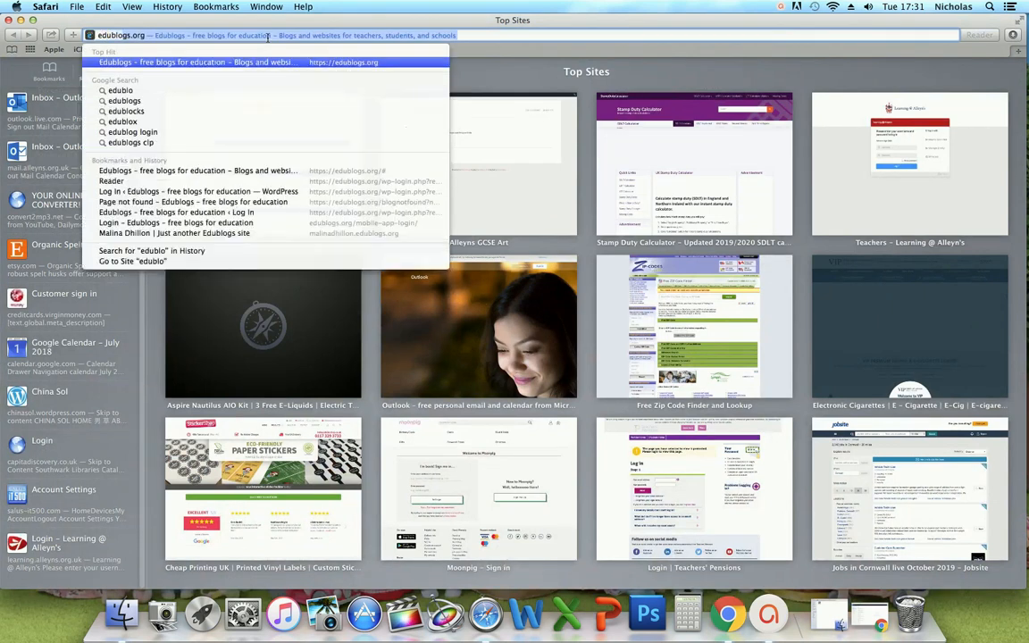
type("gs.org")
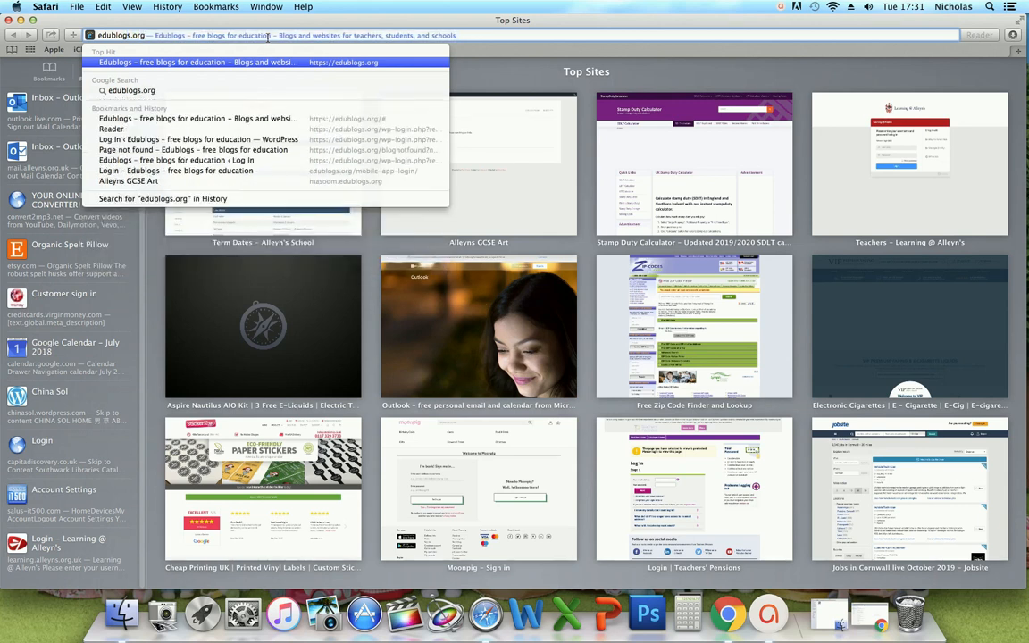
key("Return")
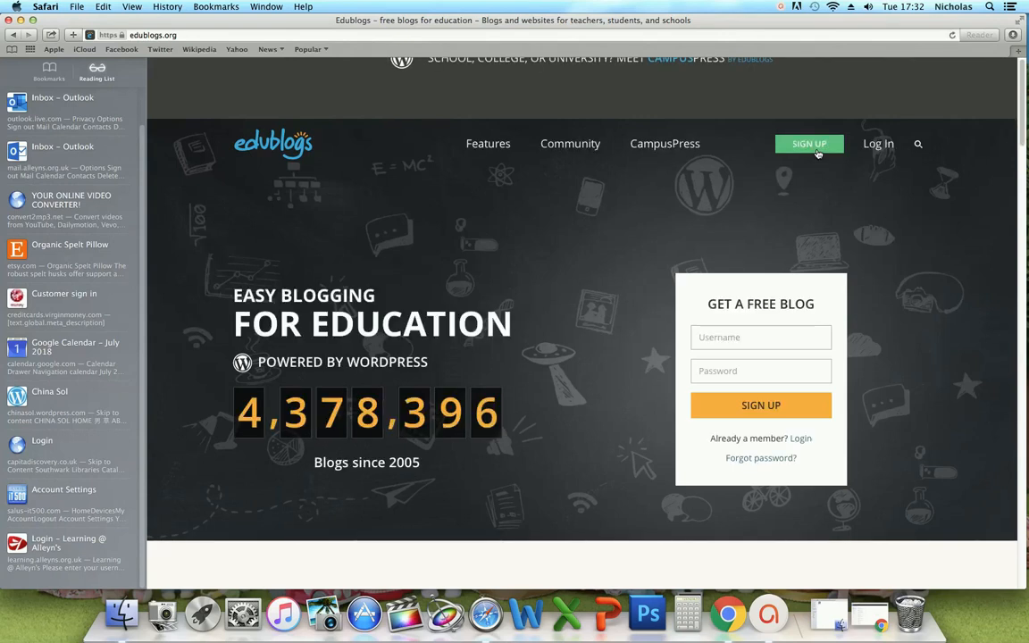
- Sign in to the teacher account and open the Alleyn's Art Department class dashboard
left_click(875, 147)
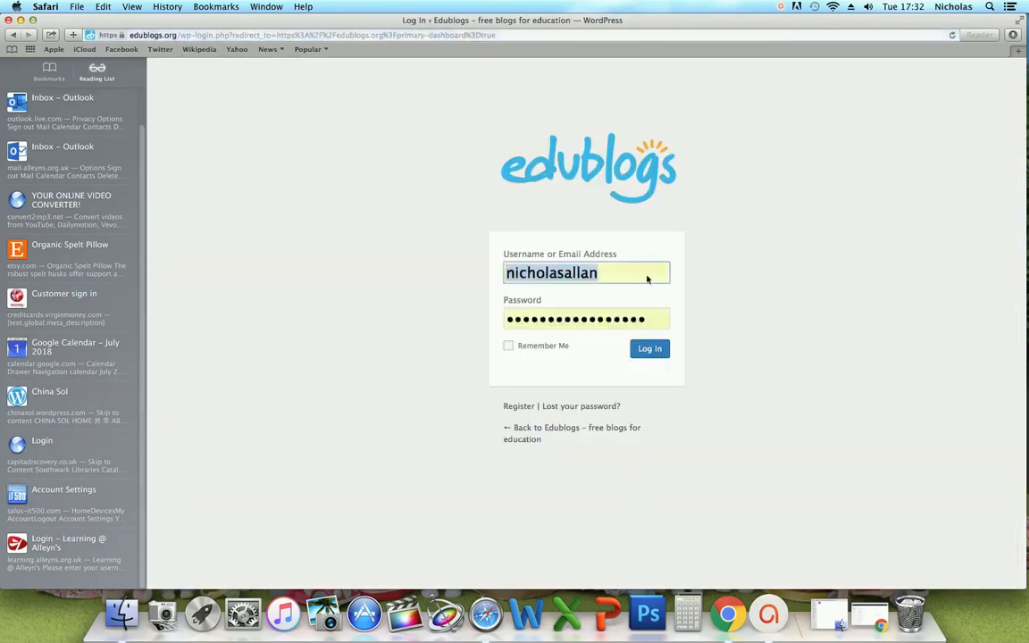
left_click(649, 352)
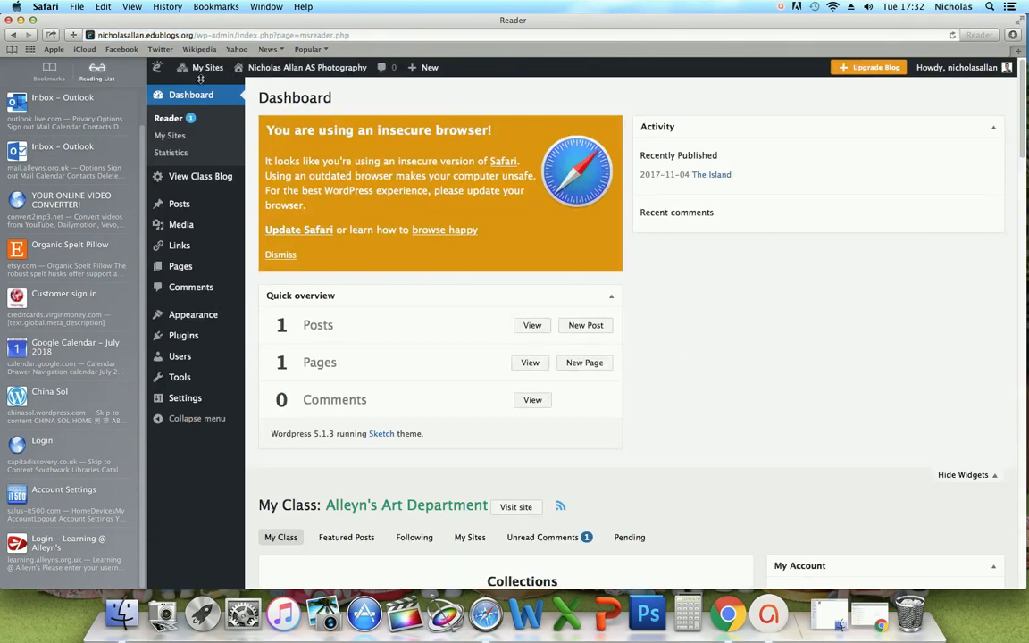
mouse_move(201, 73)
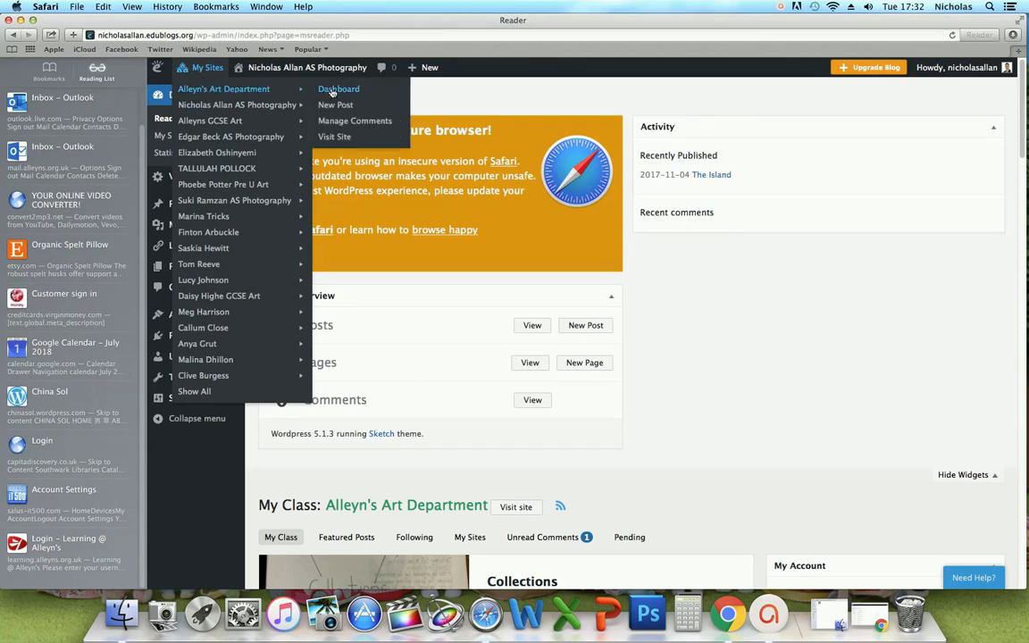
left_click(333, 90)
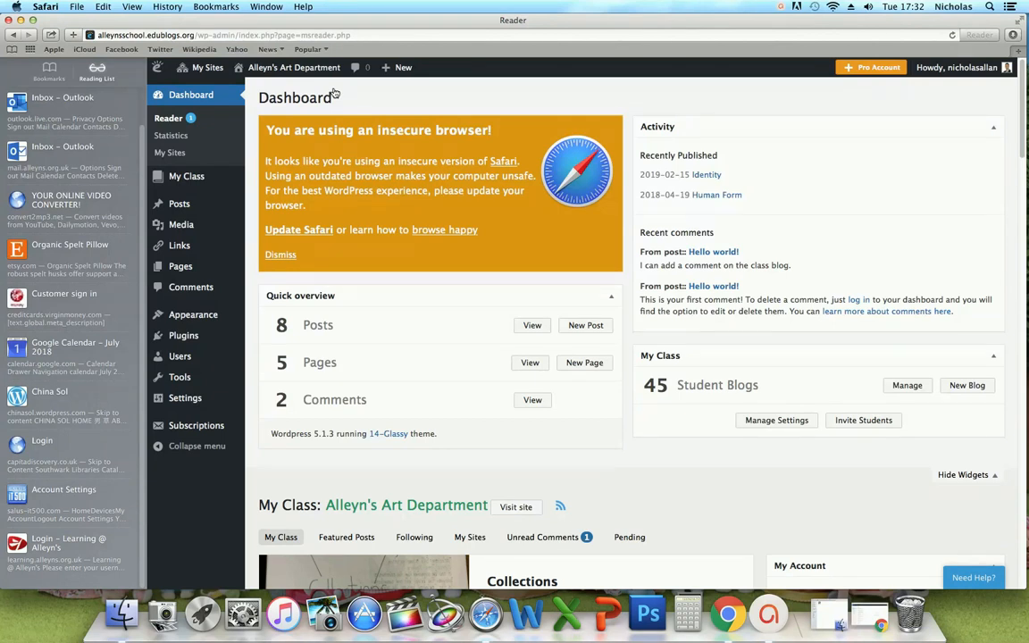
mouse_move(191, 177)
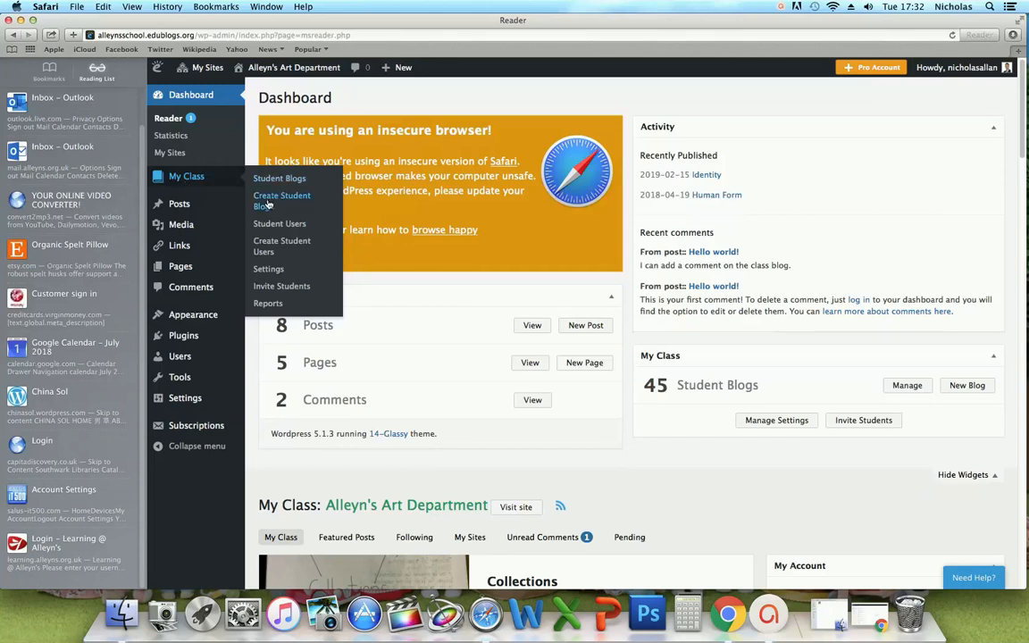
- Add a blank new student blog entry on Create Student Blogs, then switch to the mail window
left_click(267, 205)
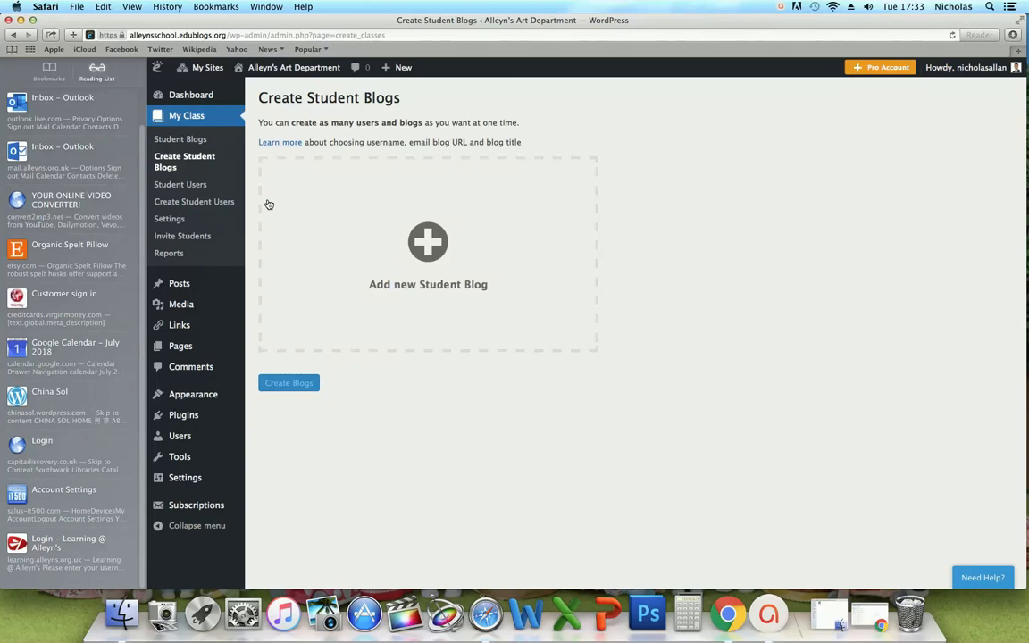
left_click(432, 250)
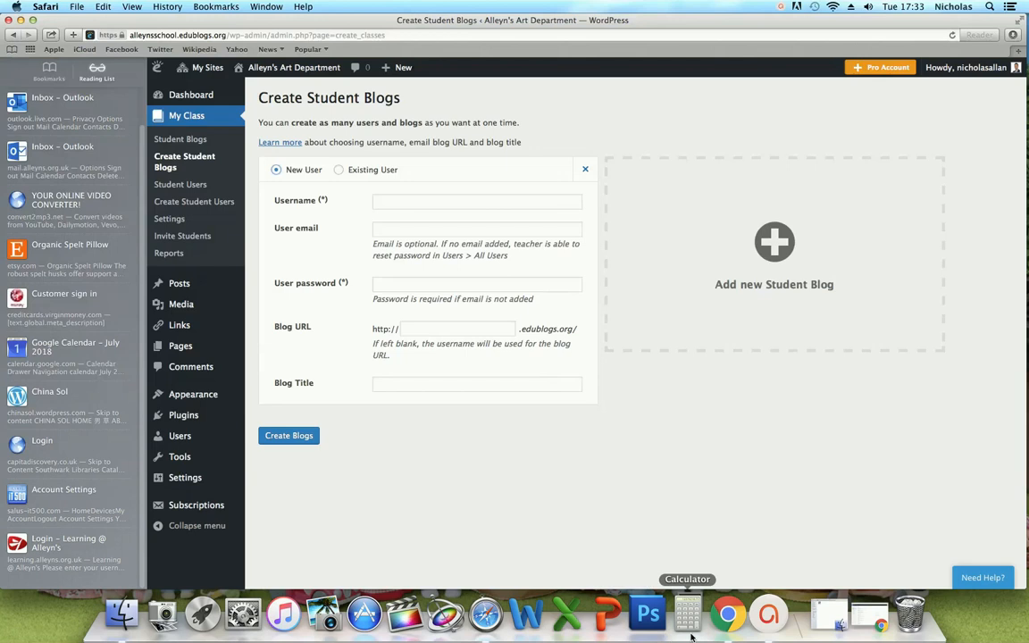
left_click(728, 615)
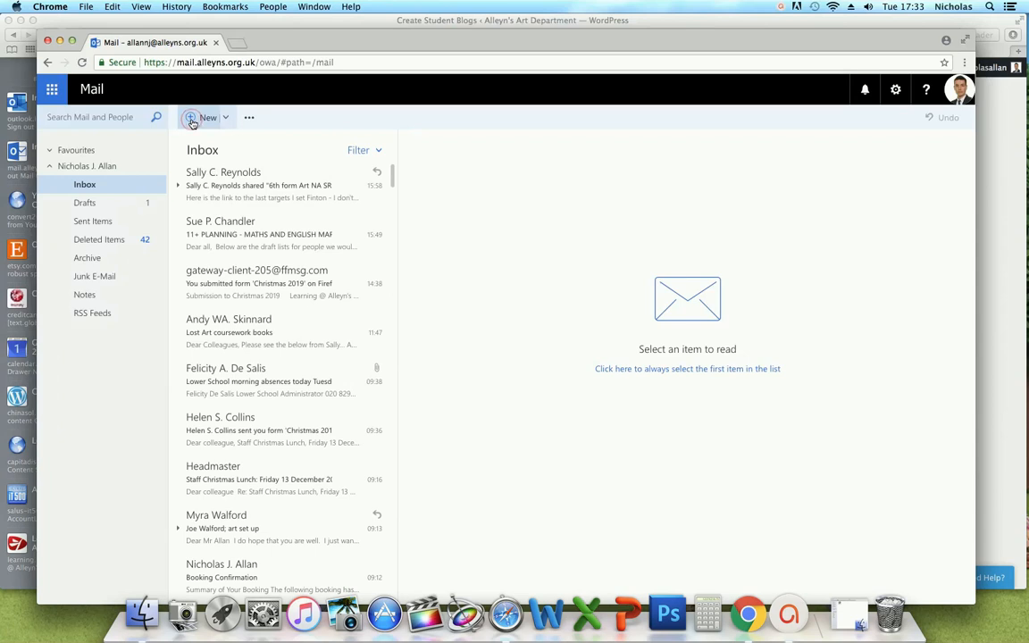
- Start a new Outlook message addressed to the colleague chosen from the name suggestions
left_click_drag(299, 49, 290, 134)
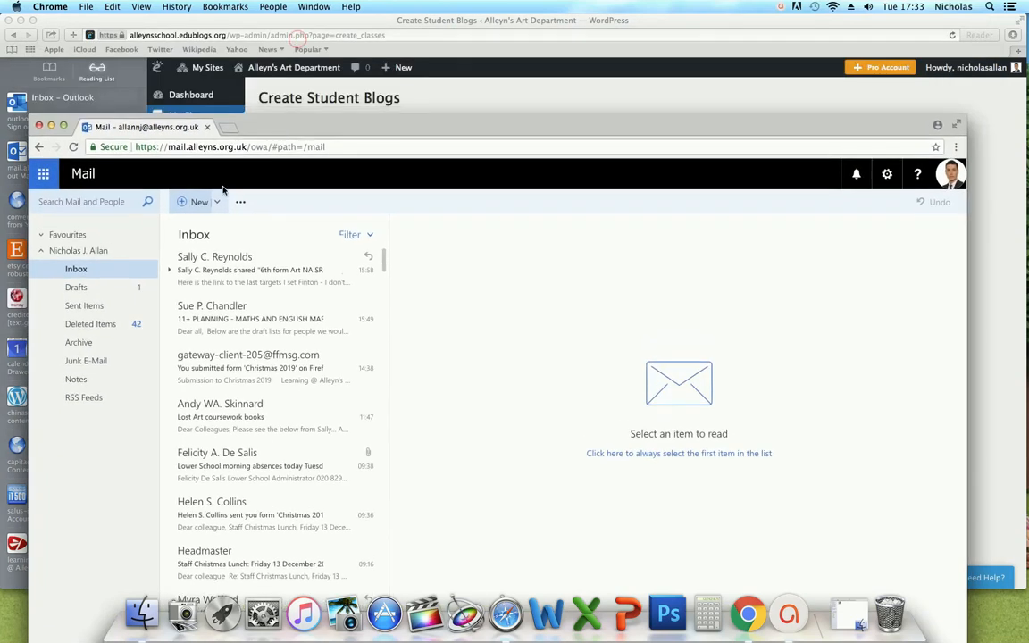
left_click(191, 205)
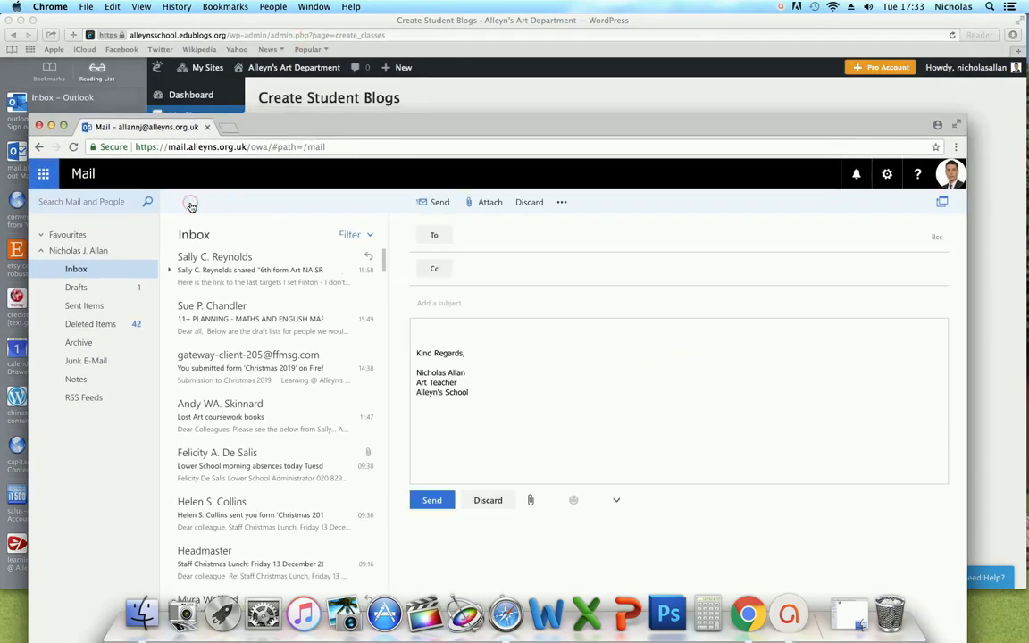
left_click(463, 236)
type("sally")
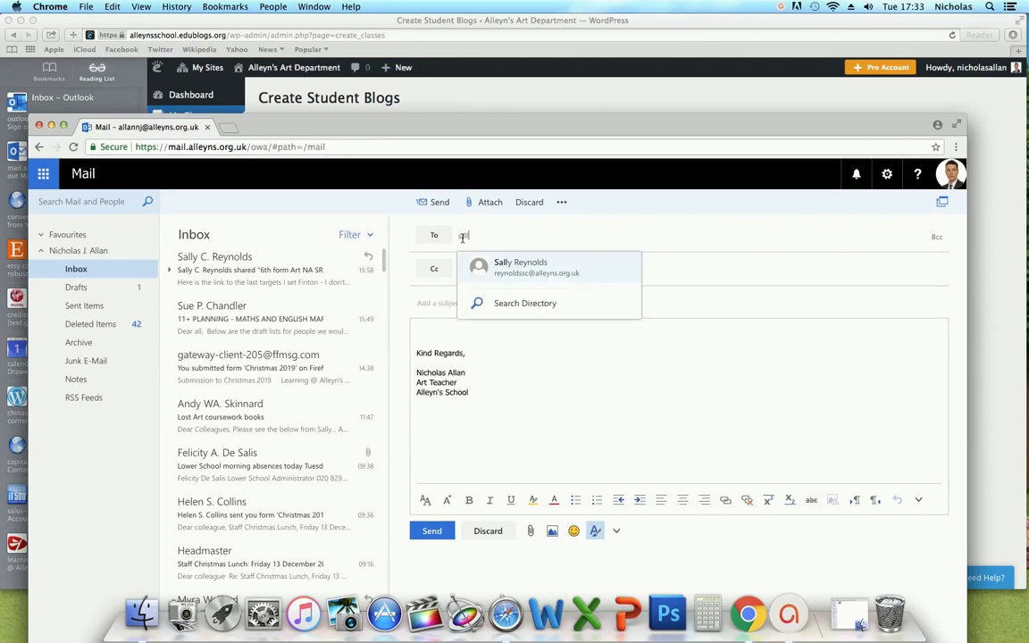
left_click(516, 268)
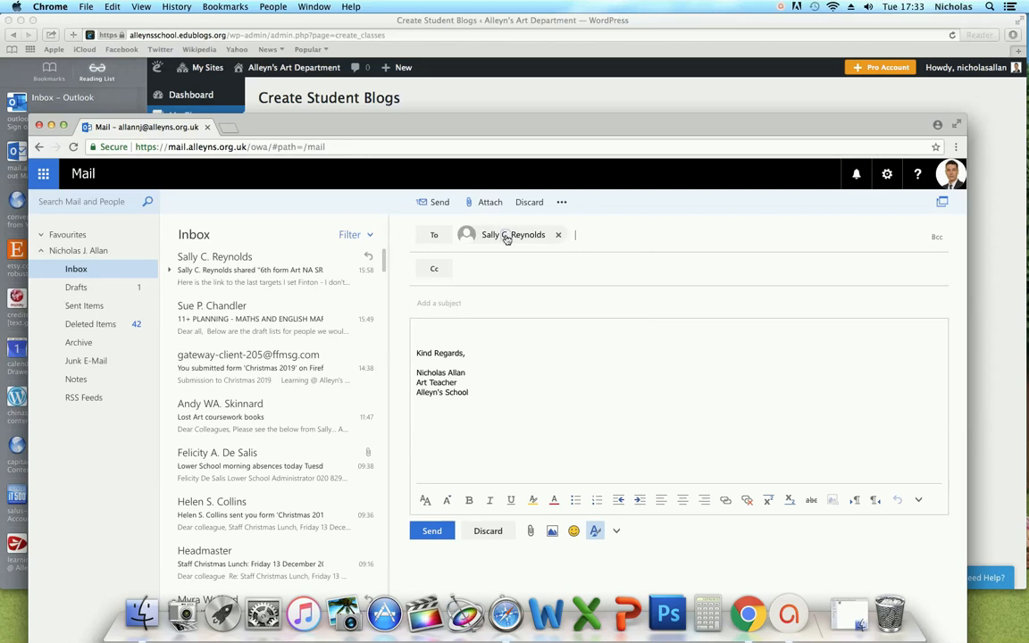
- Copy the colleague's full name from their contact card and return to the Username field
left_click(508, 237)
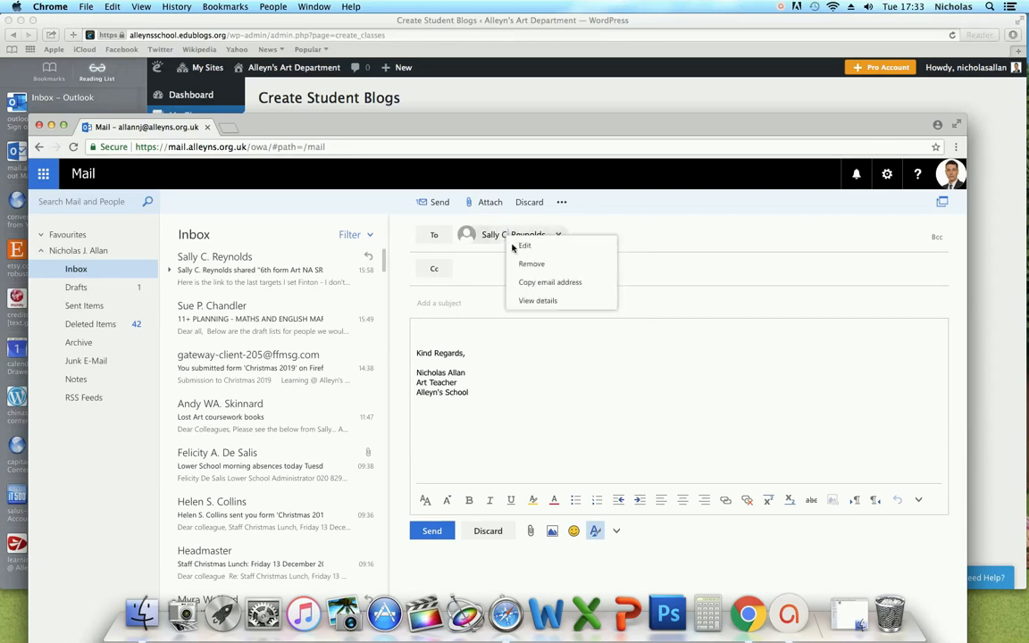
left_click(533, 303)
left_click(534, 303)
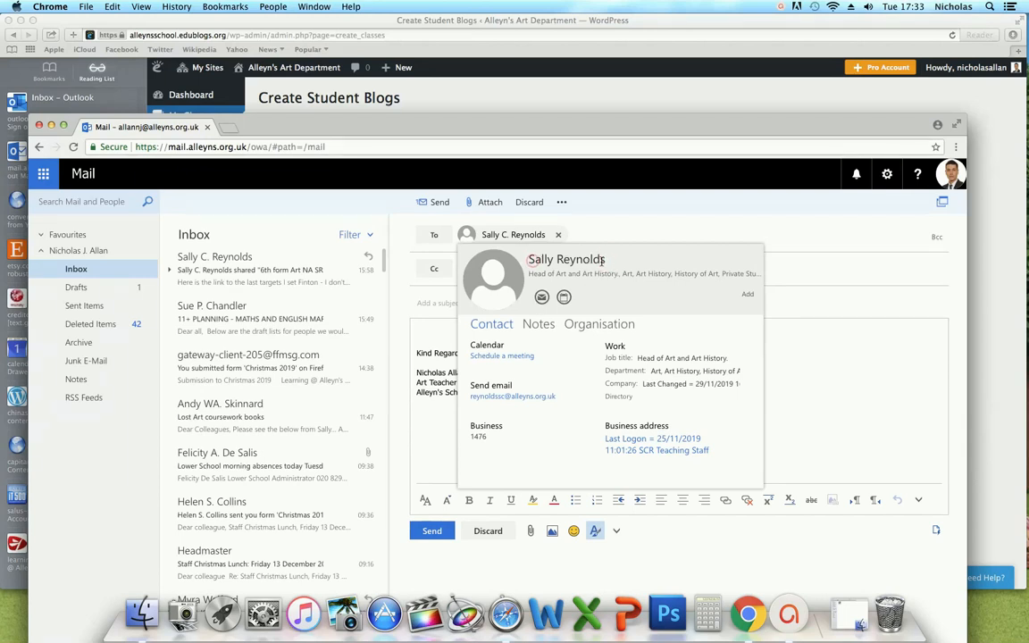
left_click_drag(530, 259, 609, 260)
key("super+c")
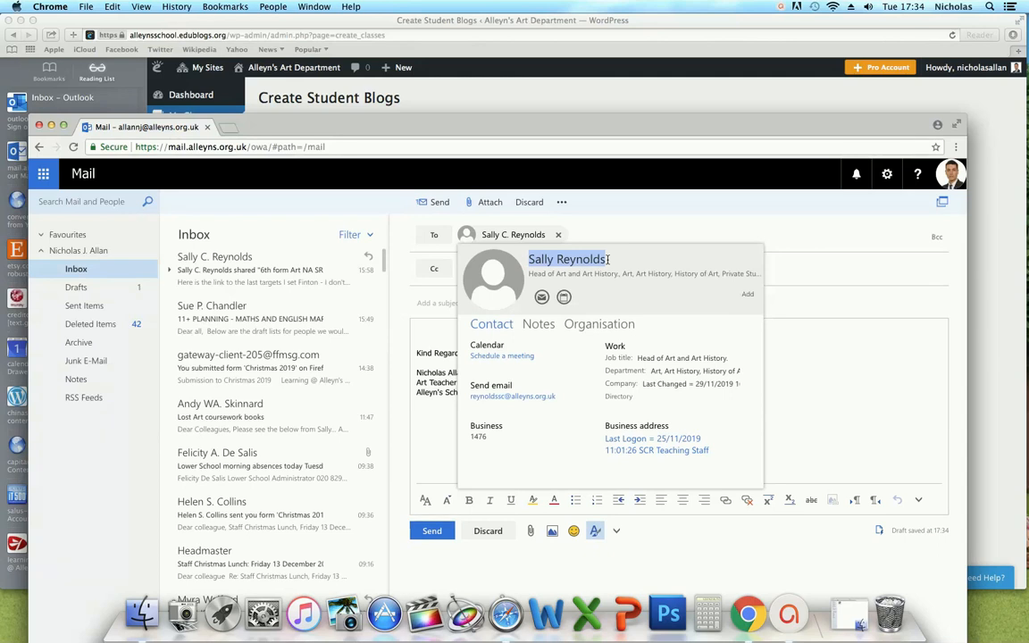
left_click(535, 99)
left_click(407, 202)
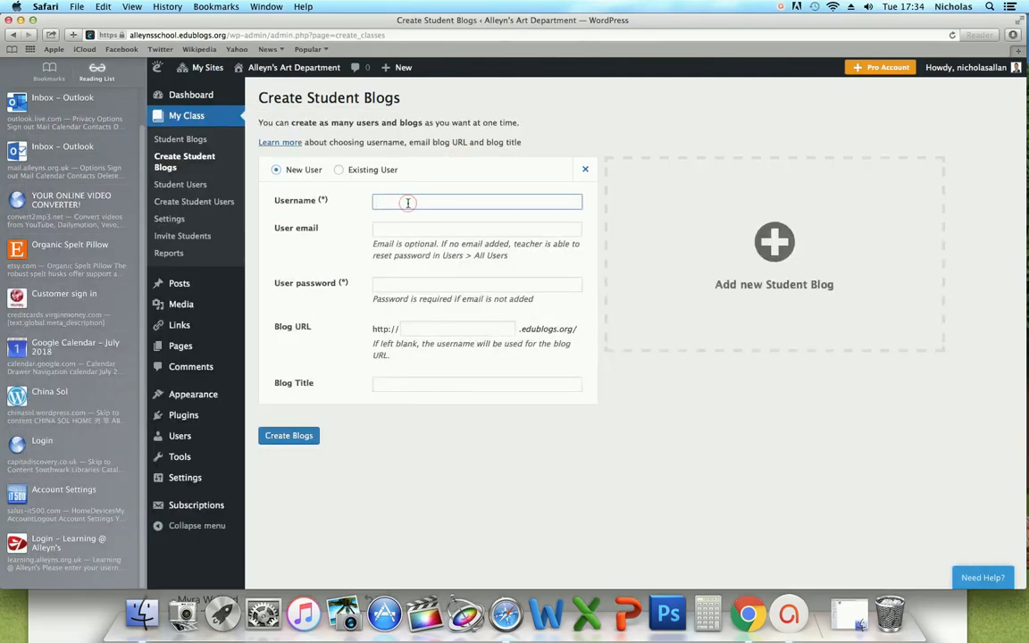
- Paste the copied name into Username, Blog URL and Blog Title, and enter a password
key("super+v")
left_click(420, 286)
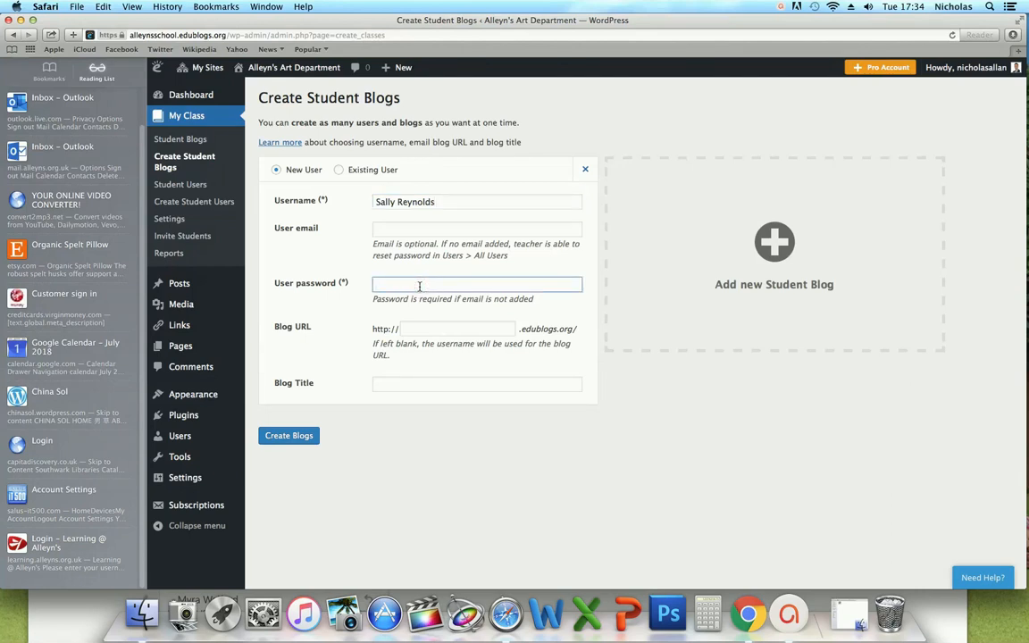
type("Sally")
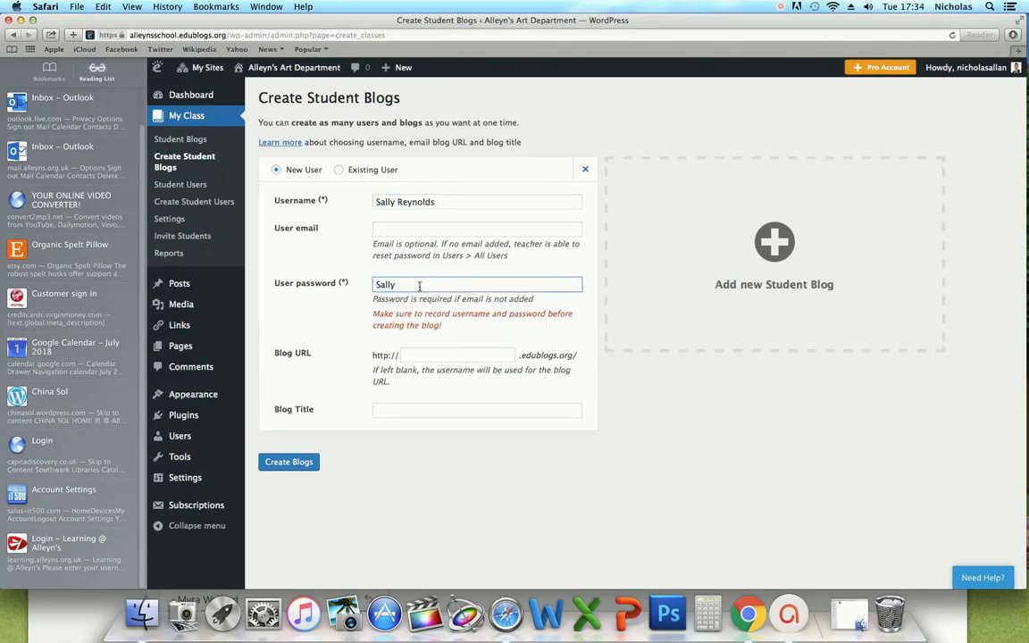
left_click(437, 355)
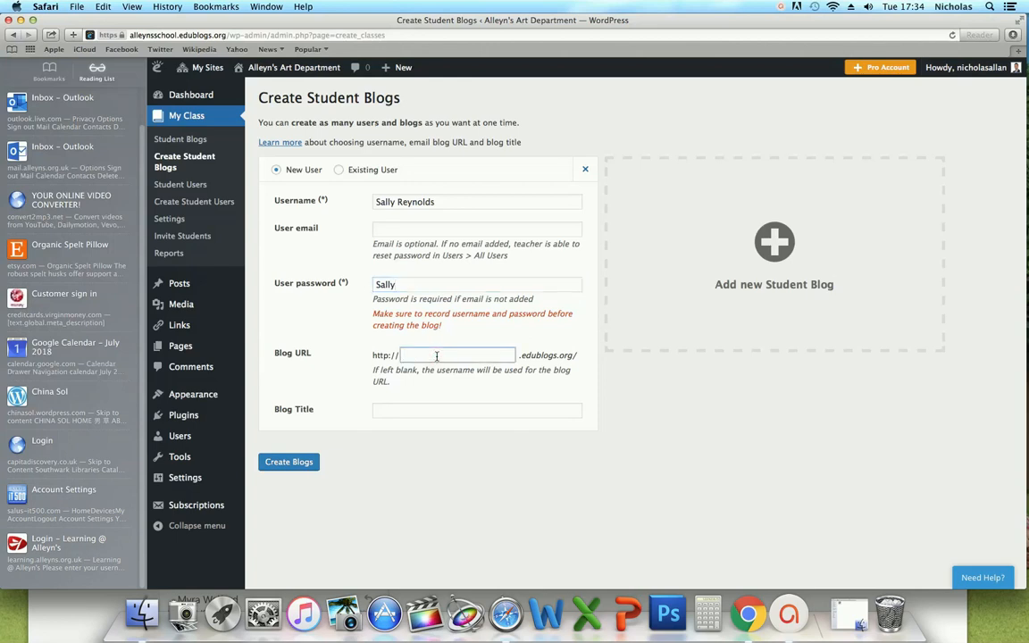
key("super+v")
left_click(423, 409)
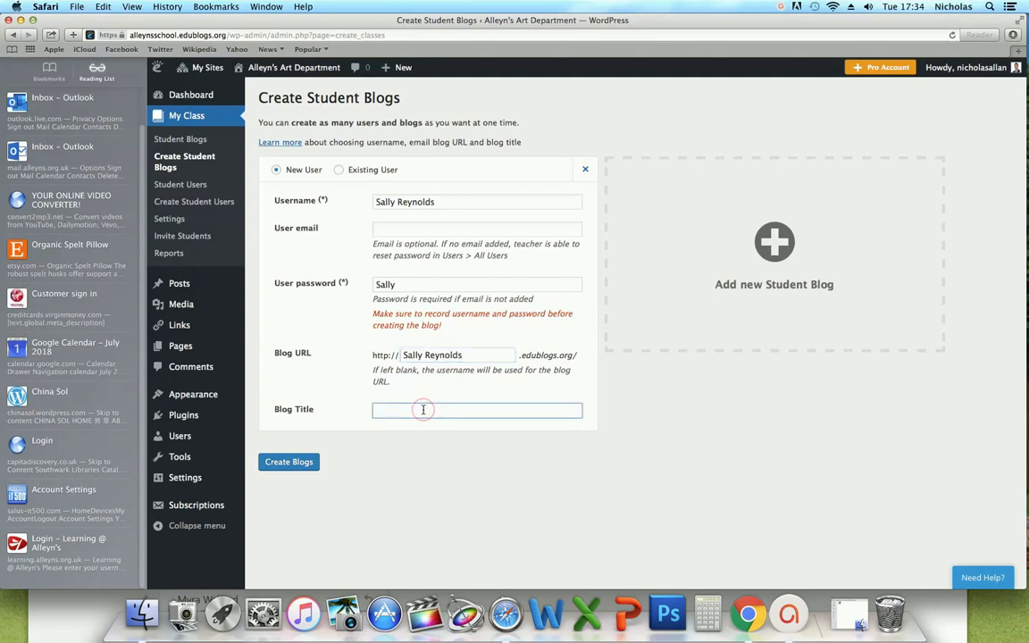
key("super+v")
double_click(680, 21)
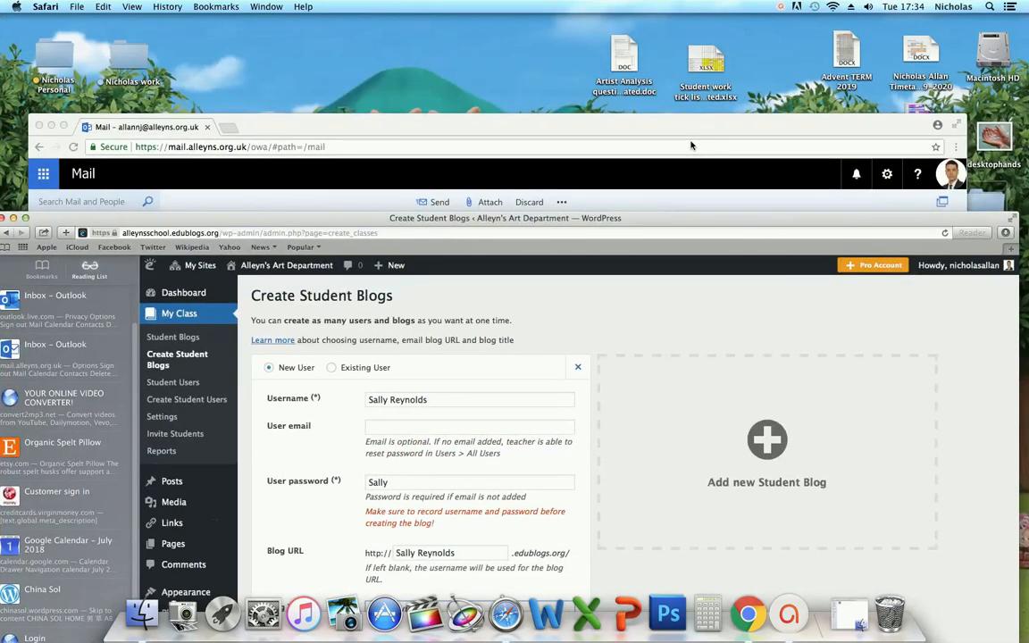
- Copy part of the colleague's e-mail from their contact card, then return to the User email field
left_click(691, 144)
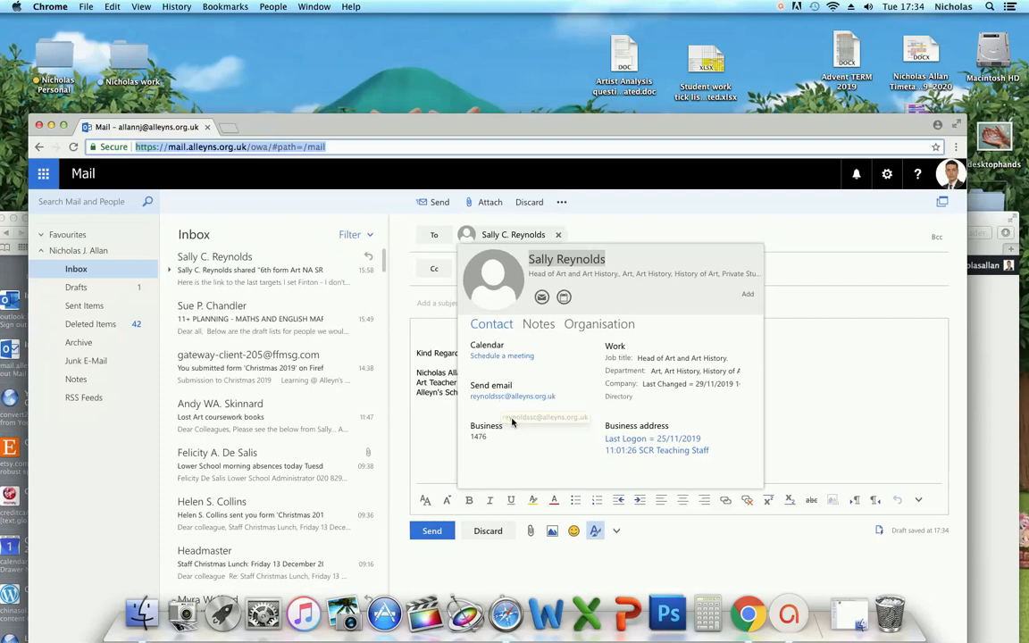
right_click(511, 417)
left_click(508, 400)
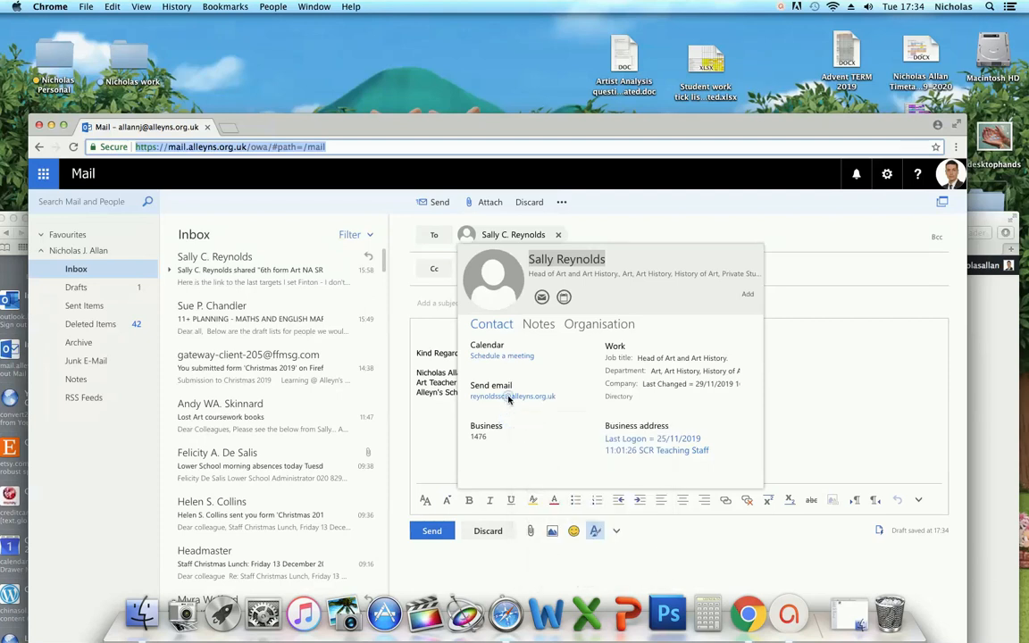
right_click(507, 400)
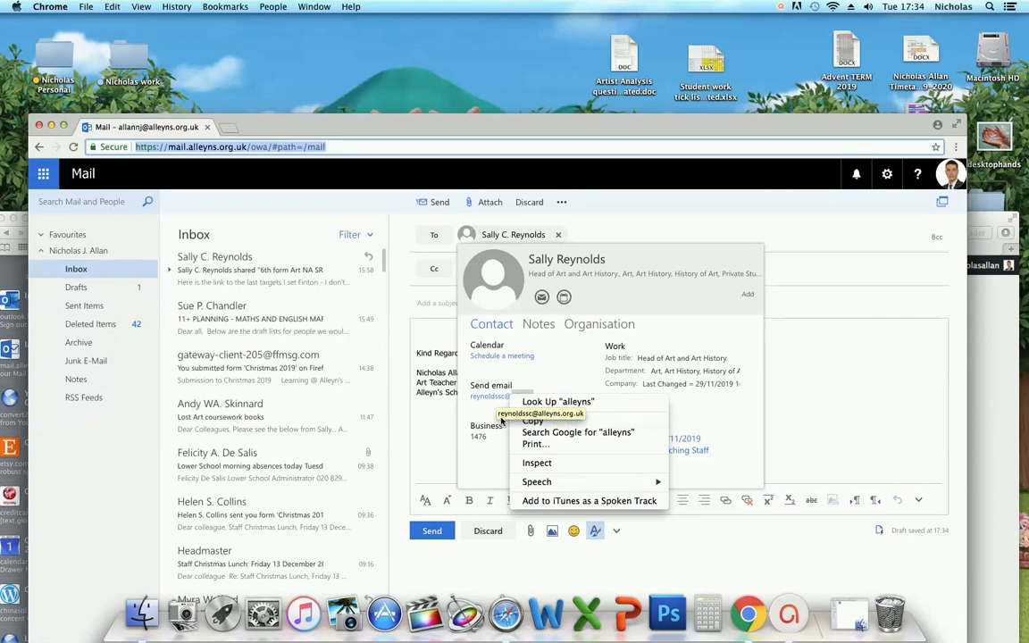
left_click(529, 421)
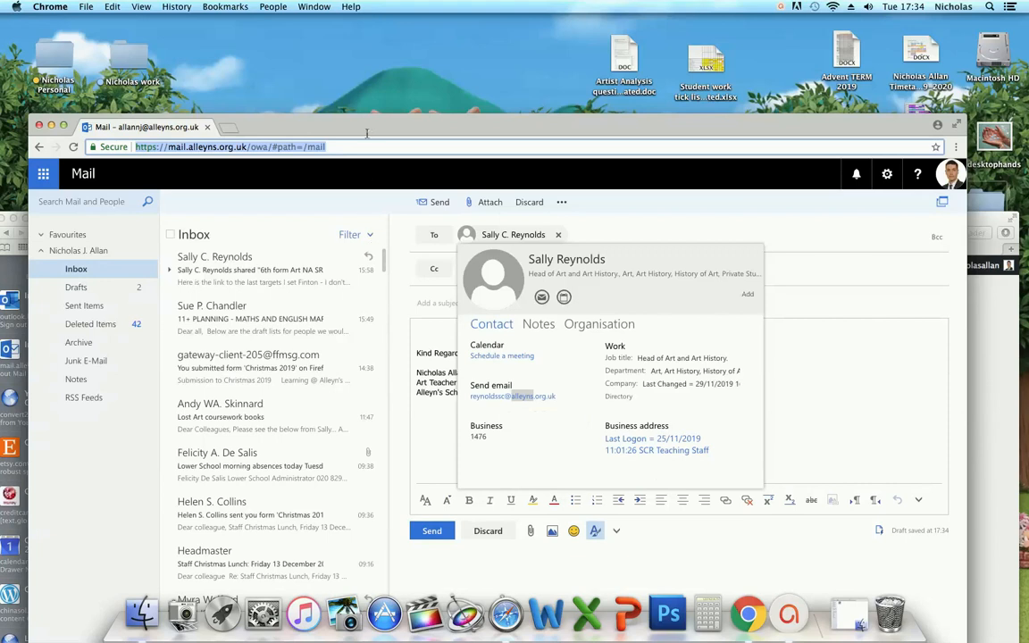
left_click_drag(369, 129, 489, 127)
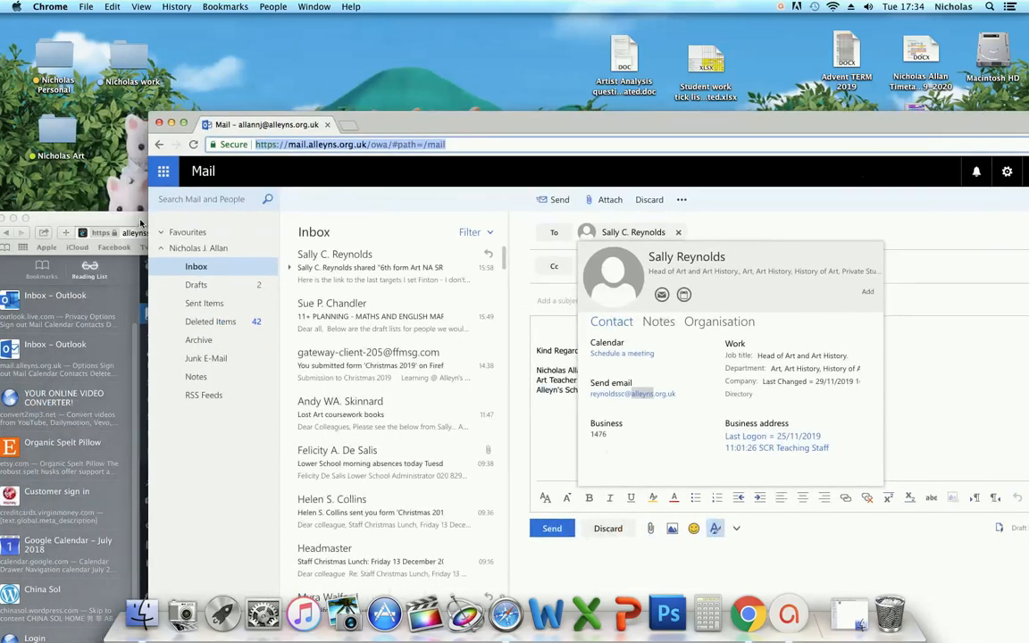
left_click(130, 219)
left_click(428, 426)
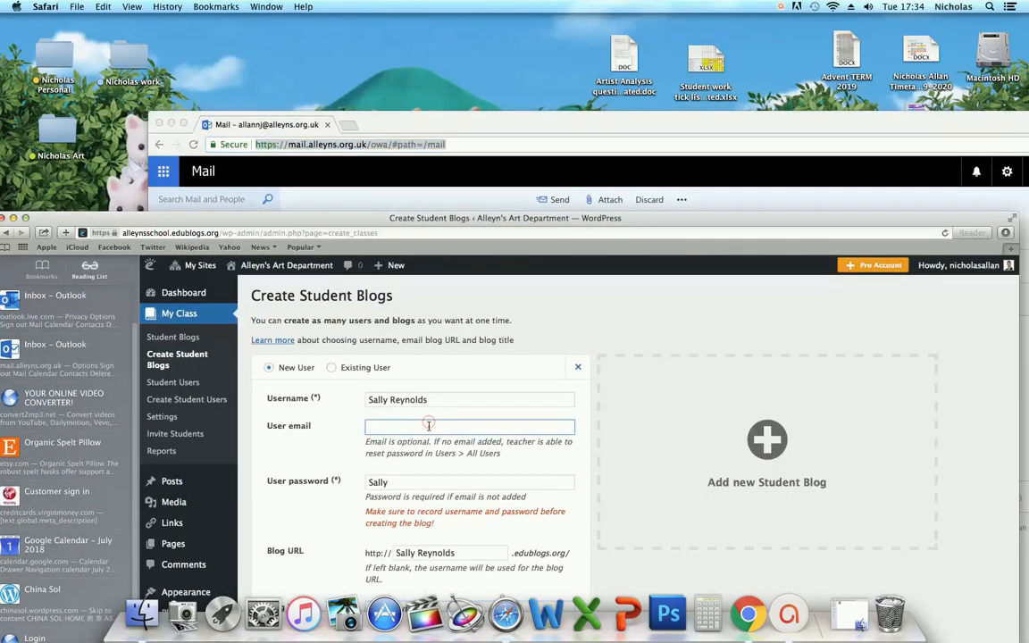
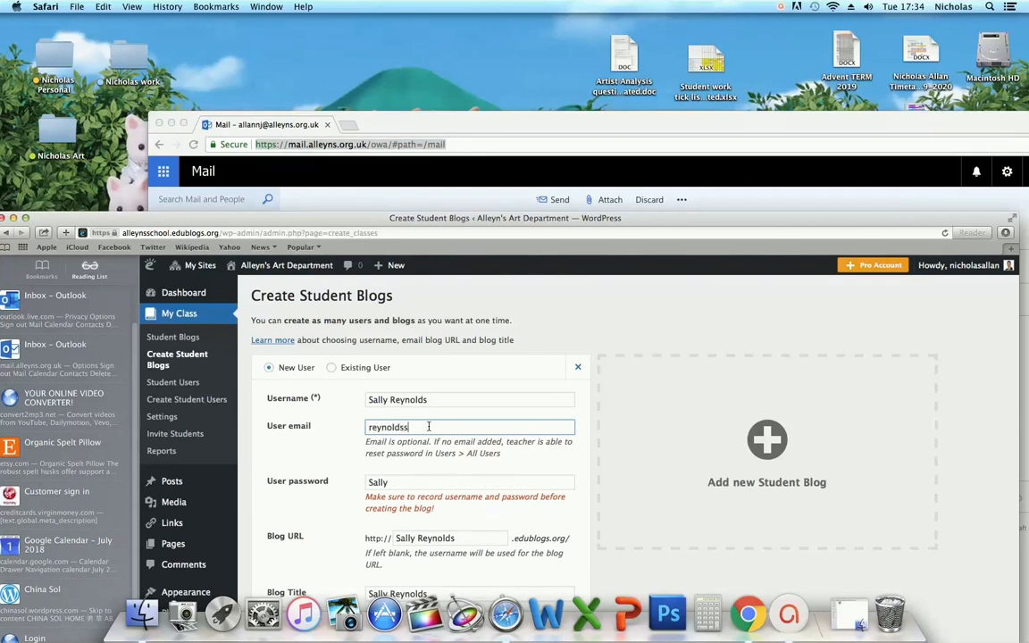
- Enter the student's e-mail, correct the dot to @, and create the student blog
double_click(460, 217)
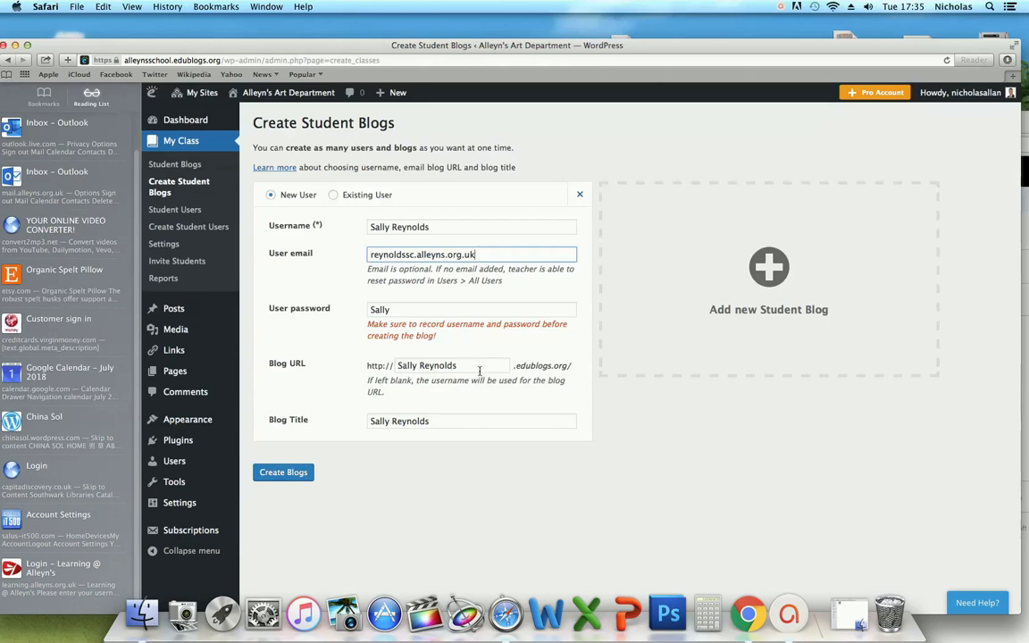
left_click(289, 476)
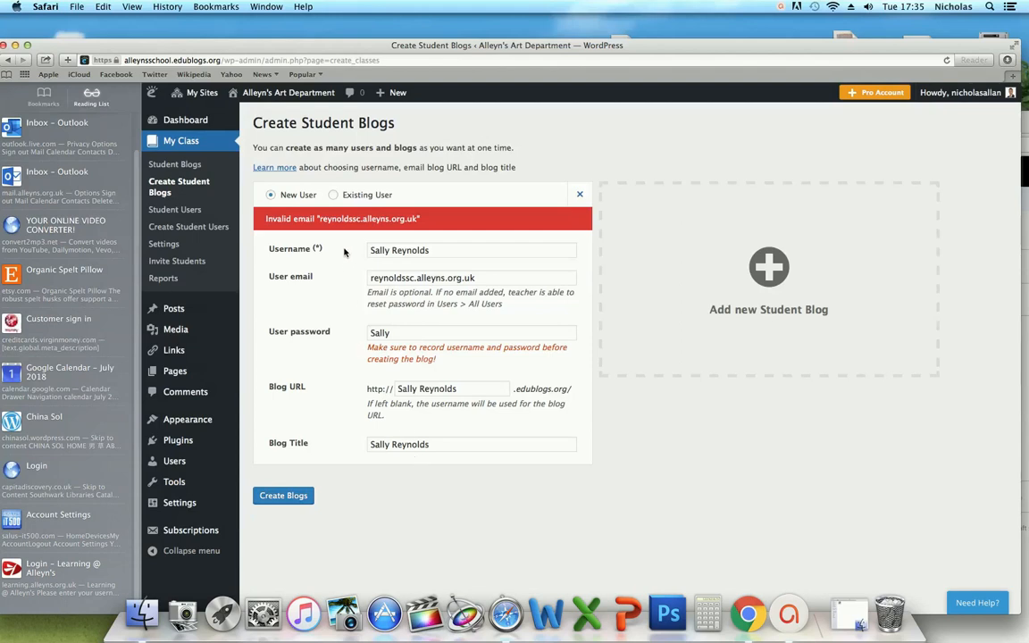
left_click(417, 280)
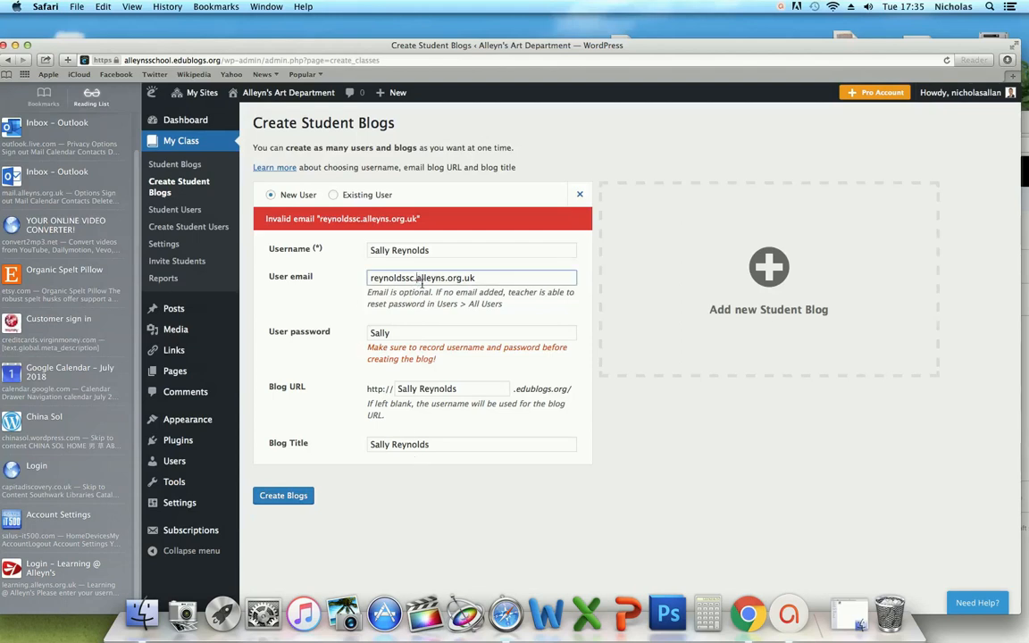
key("BackSpace")
type("@")
left_click(294, 495)
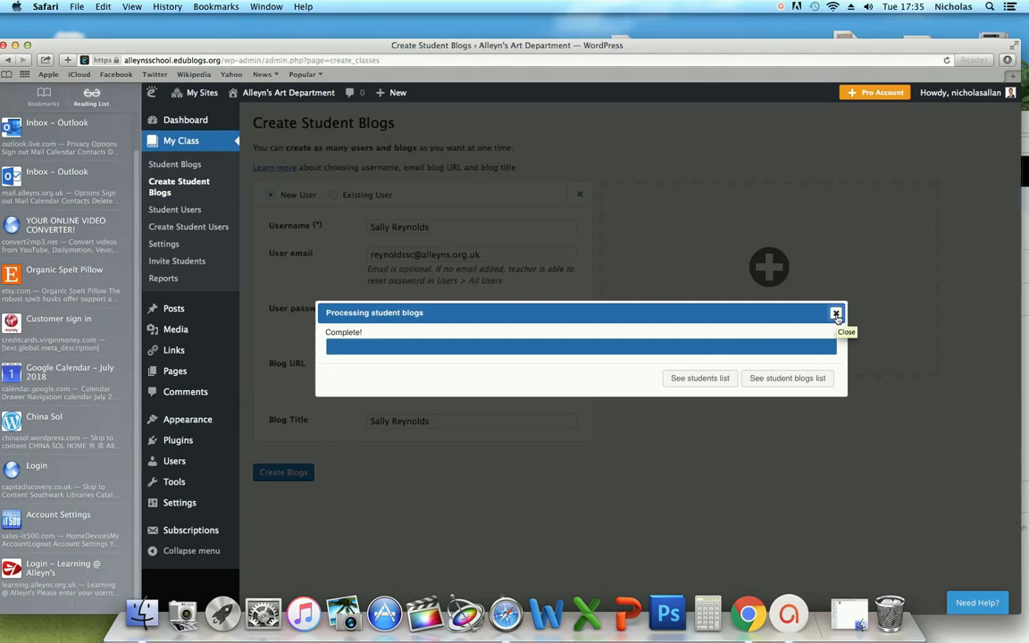
left_click(836, 314)
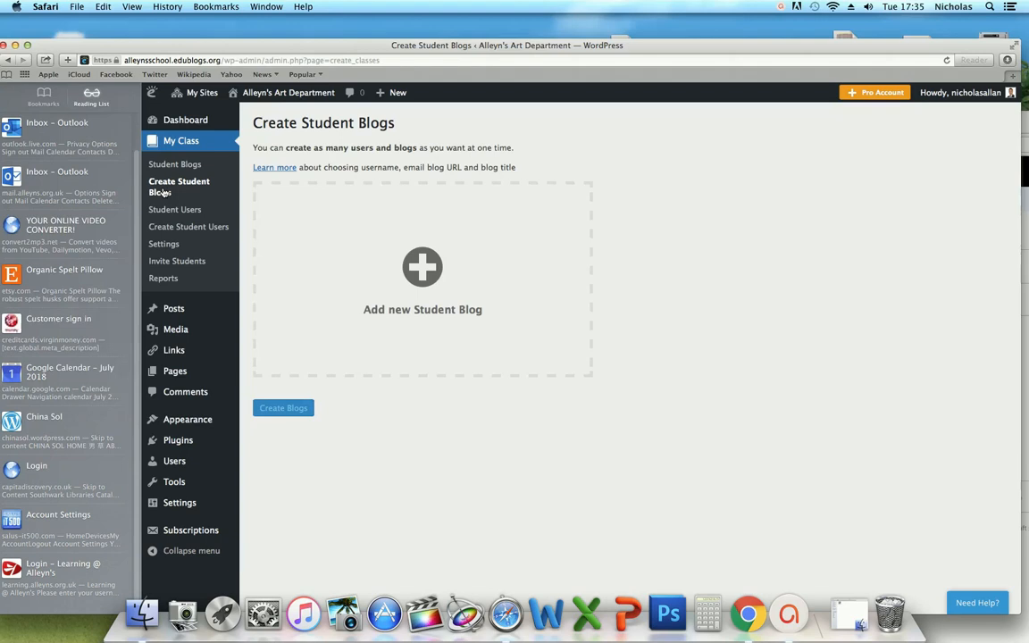
- Go to page 4 of the class Student Blogs list and visit the new student's site
left_click(163, 192)
left_click(174, 146)
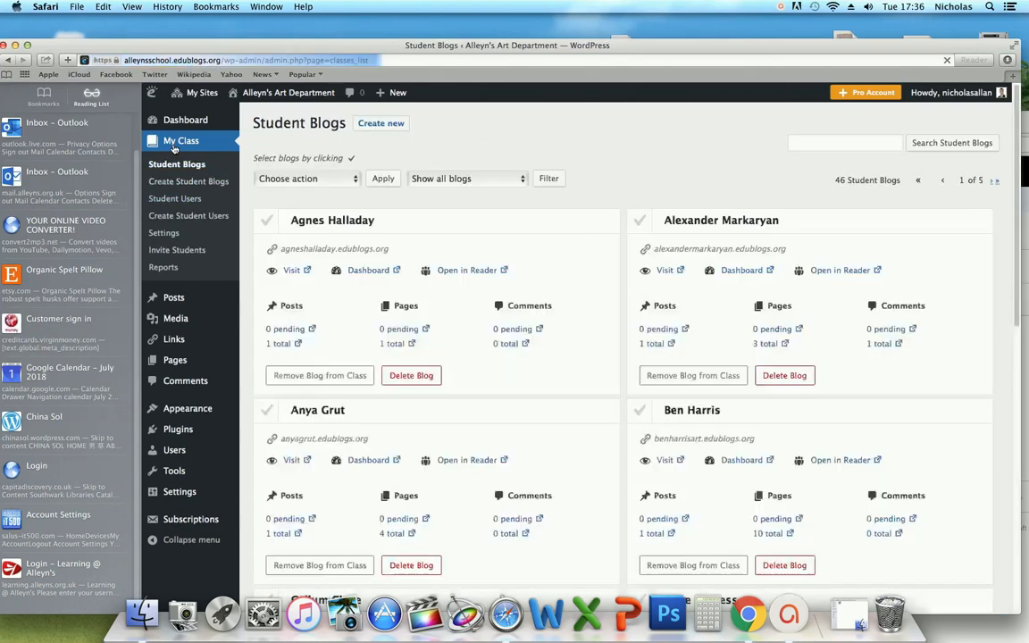
scroll(666, 429, "down", 5)
scroll(666, 437, "down", 5)
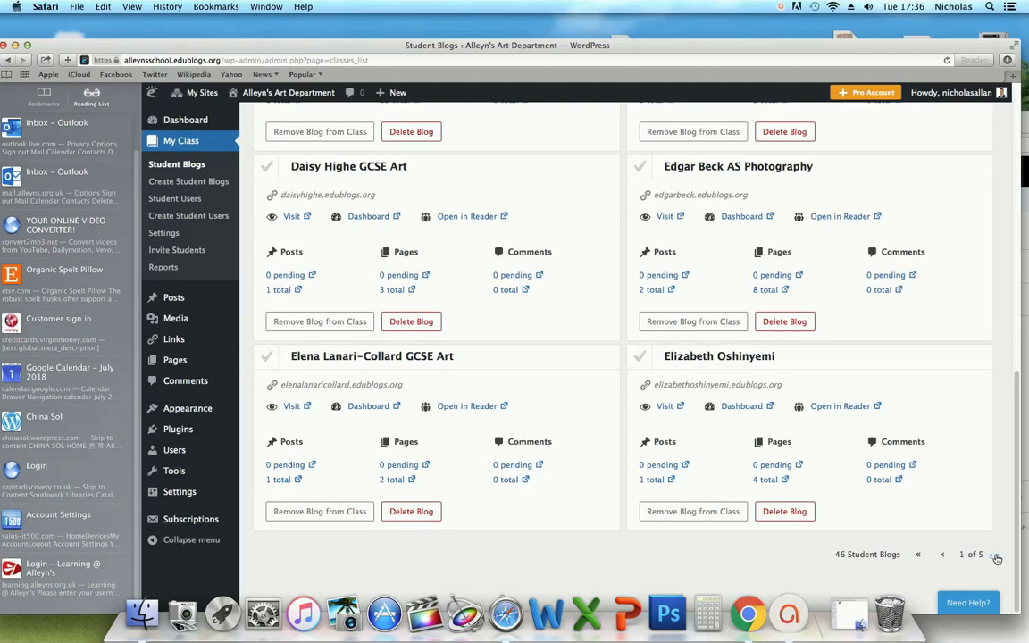
left_click(995, 558)
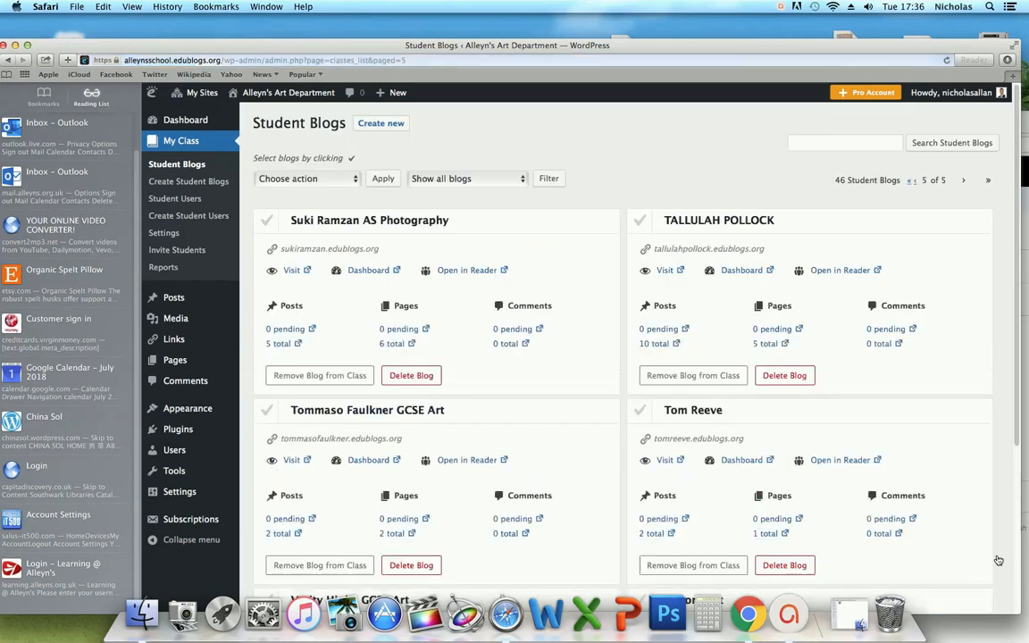
scroll(934, 534, "down", 4)
scroll(933, 534, "up", 3)
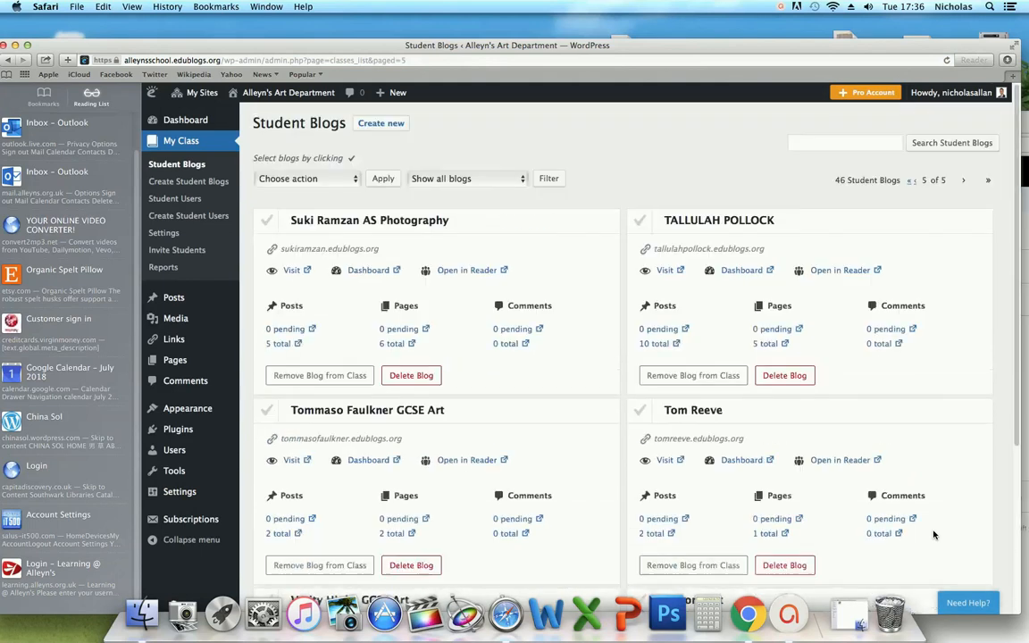
scroll(934, 534, "down", 4)
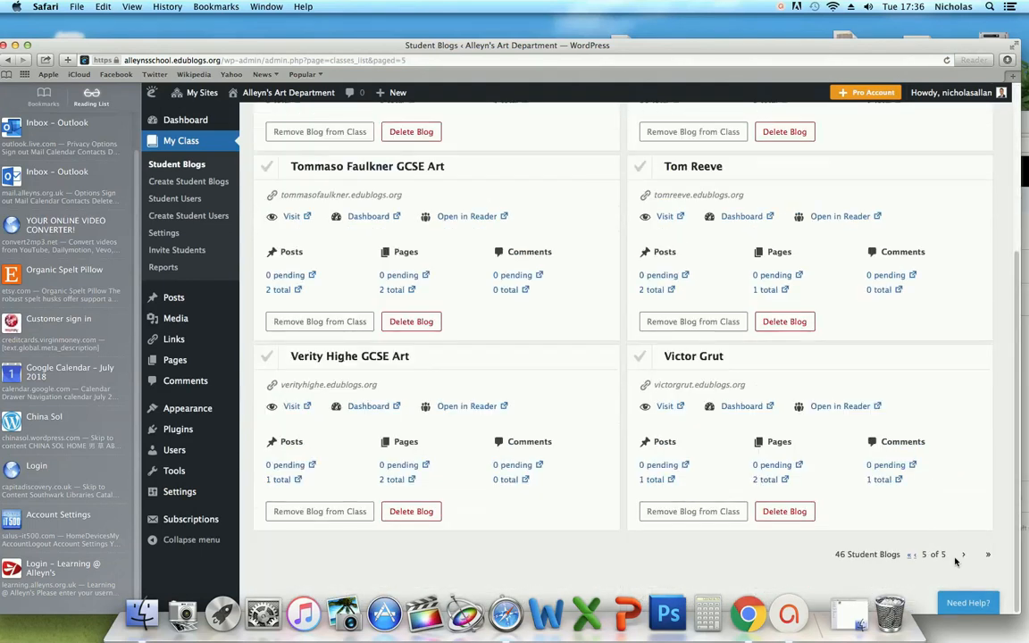
left_click(913, 555)
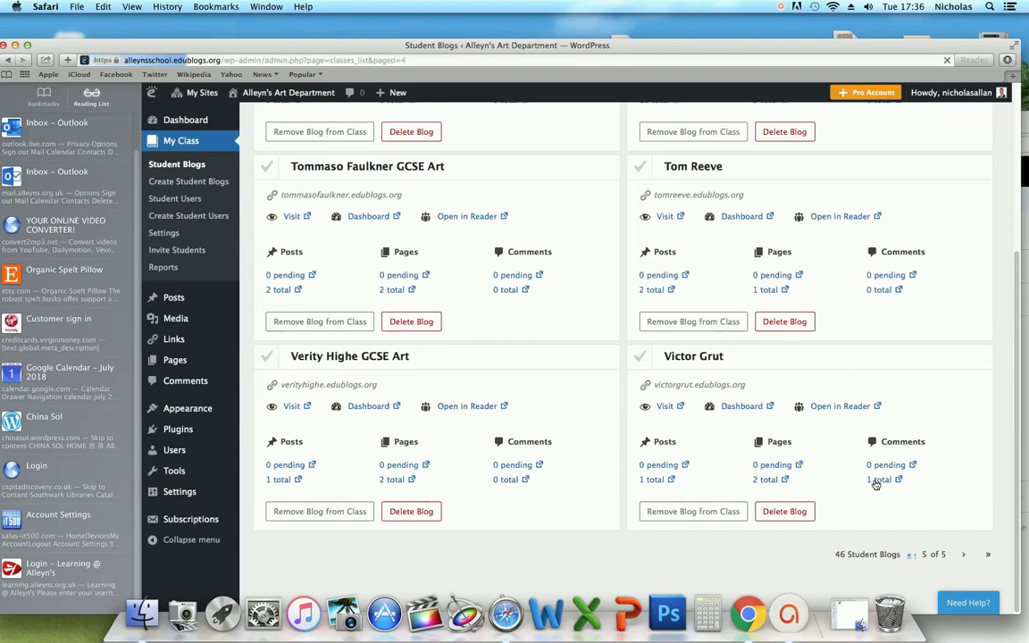
scroll(874, 482, "down", 5)
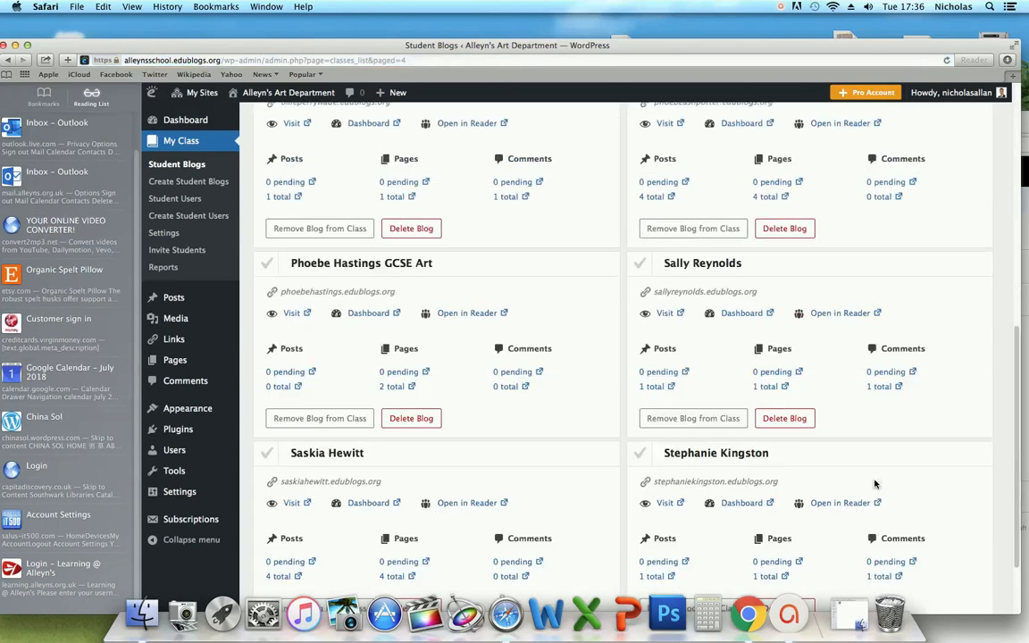
left_click(665, 317)
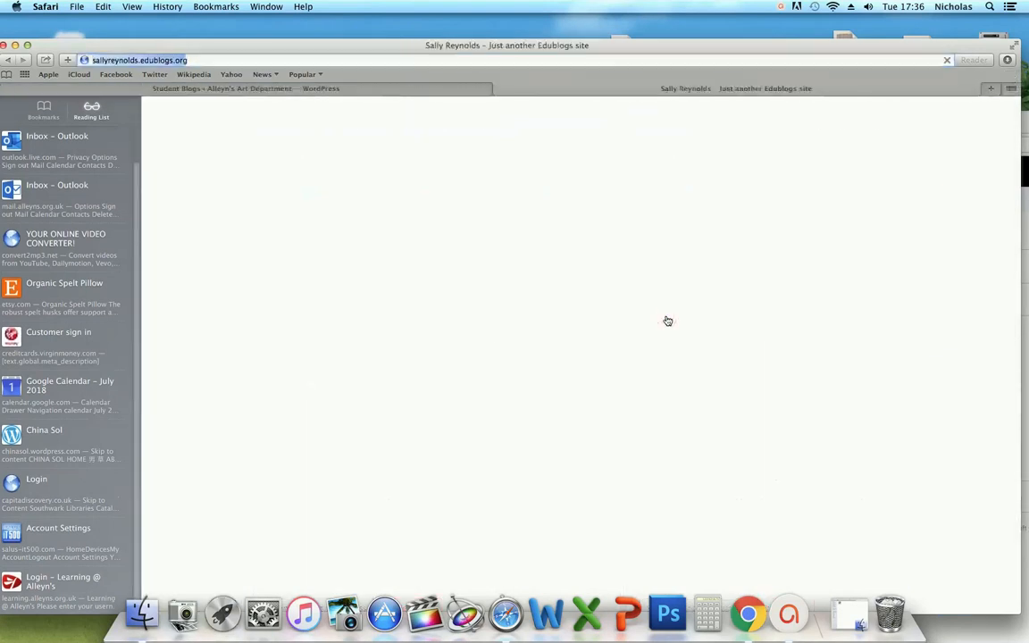
- Scroll through the new blog's front page to review its default Hello world! post
left_click_drag(668, 49, 674, 31)
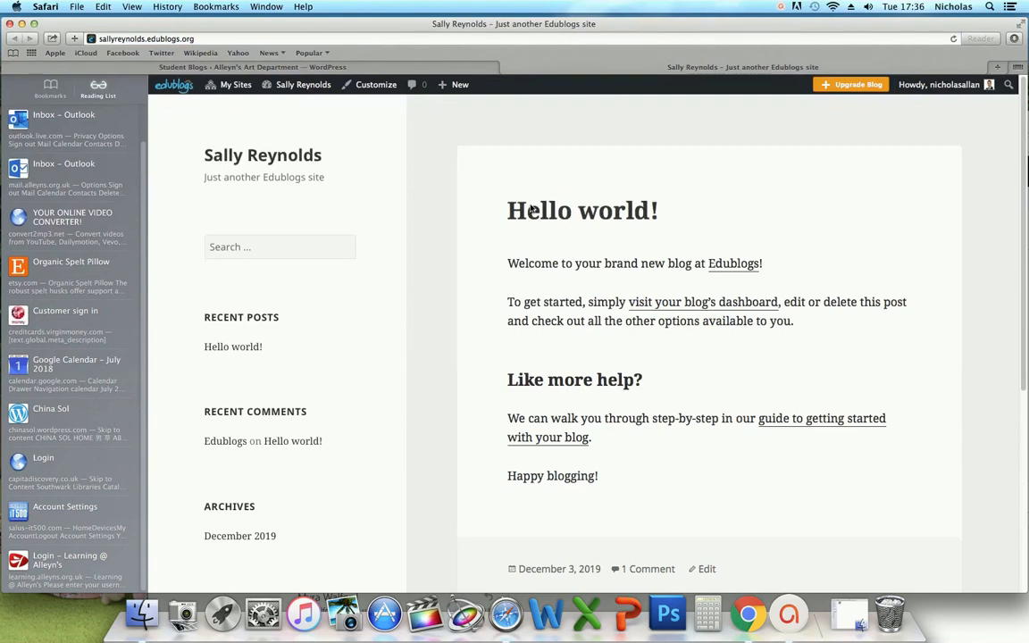
scroll(731, 432, "down", 5)
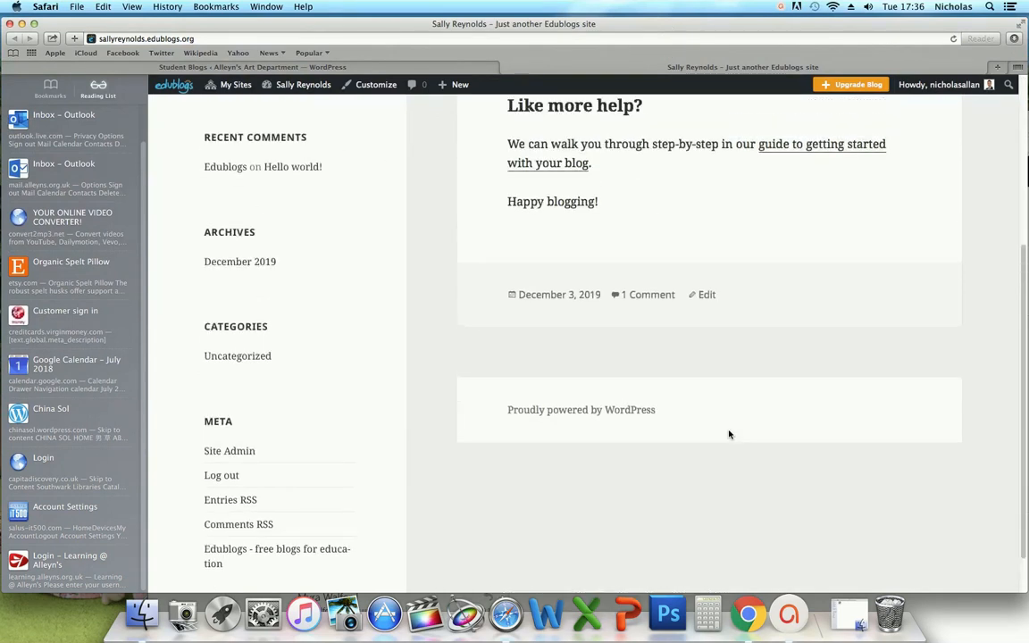
scroll(729, 434, "up", 5)
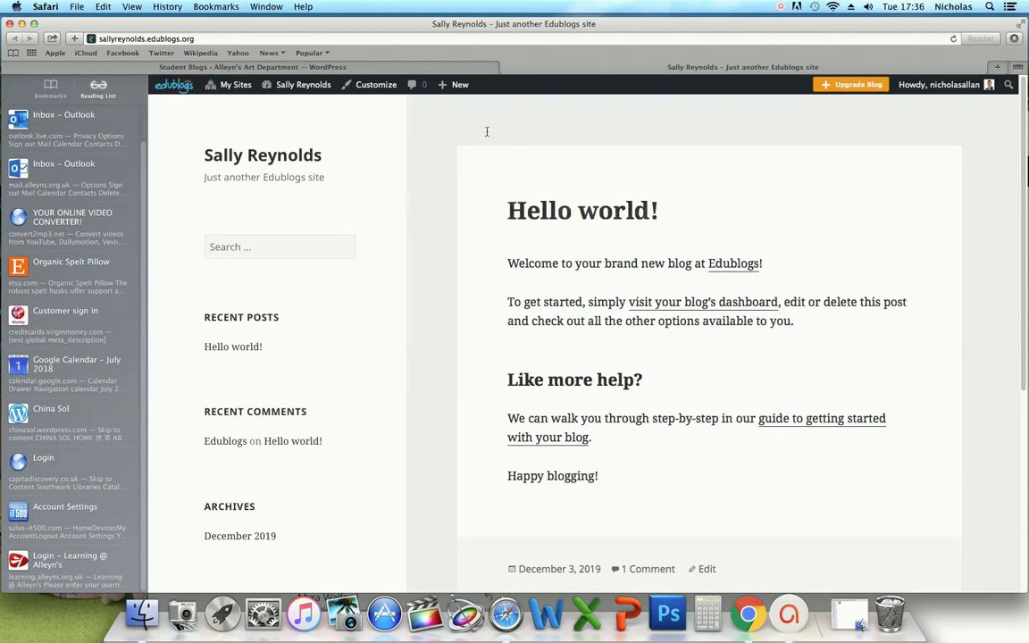
mouse_move(301, 87)
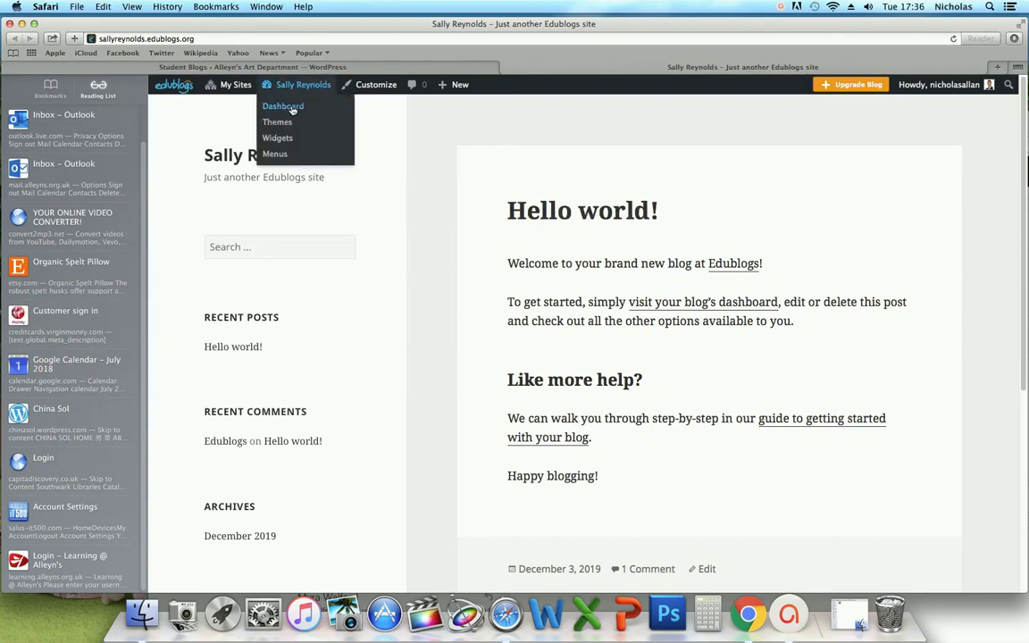
- From the blog's dashboard, search the themes for 'sket' and activate Sketch
left_click(292, 109)
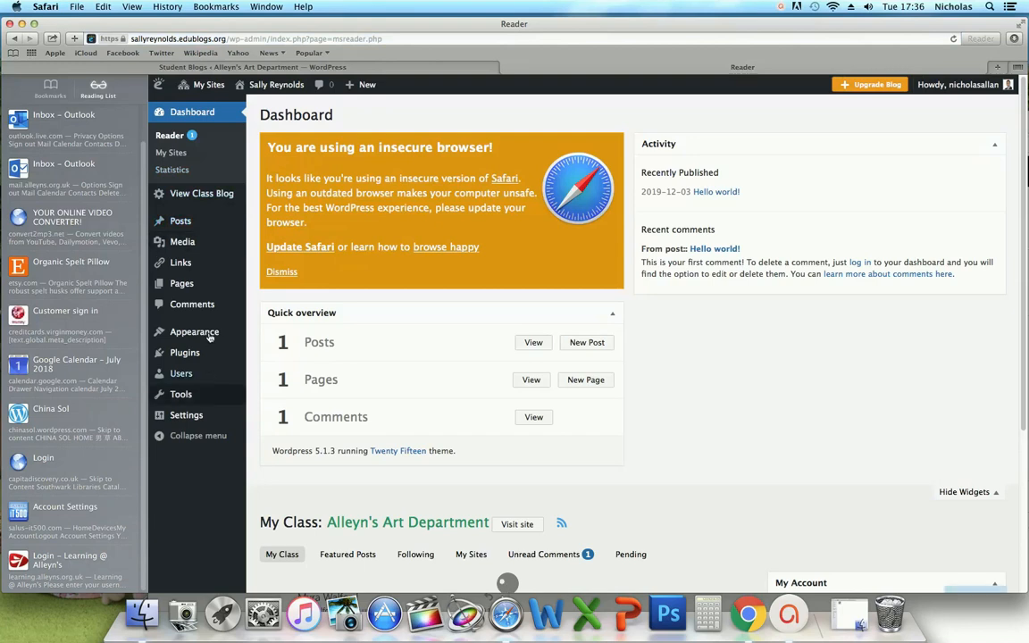
mouse_move(210, 337)
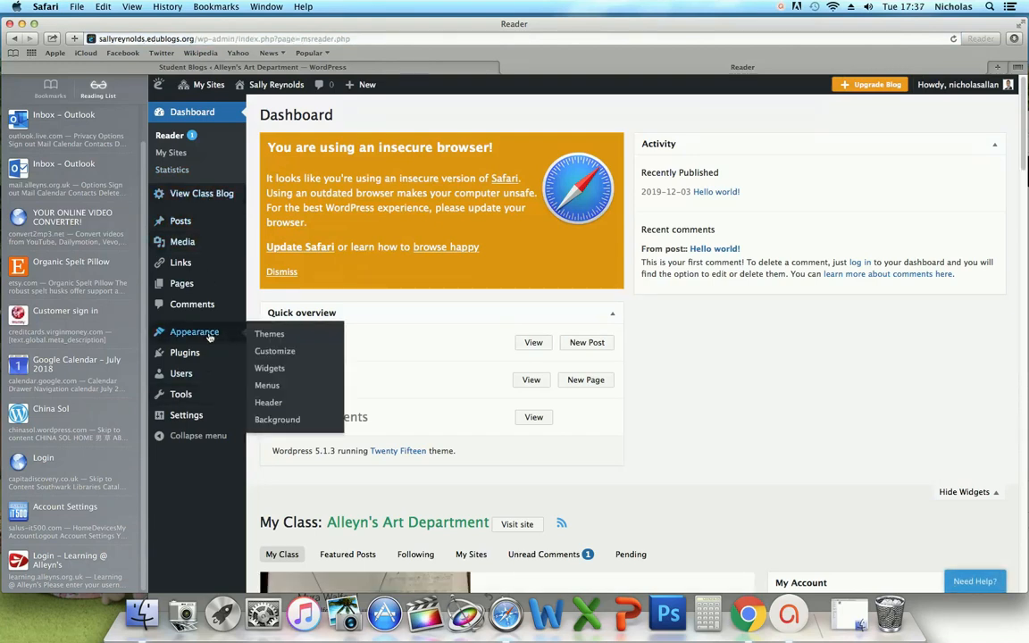
left_click(266, 336)
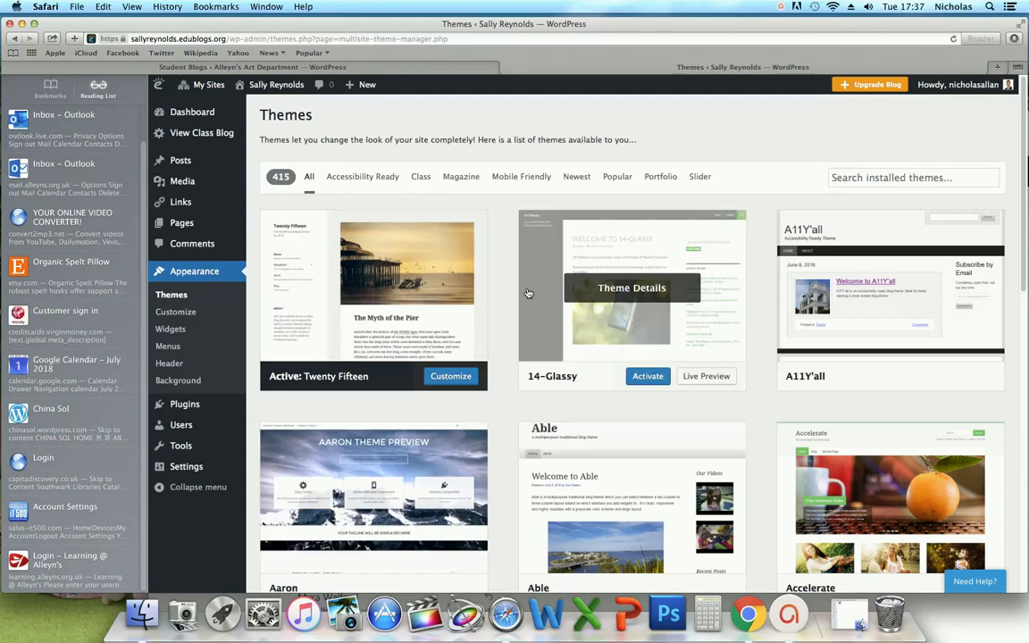
left_click(889, 178)
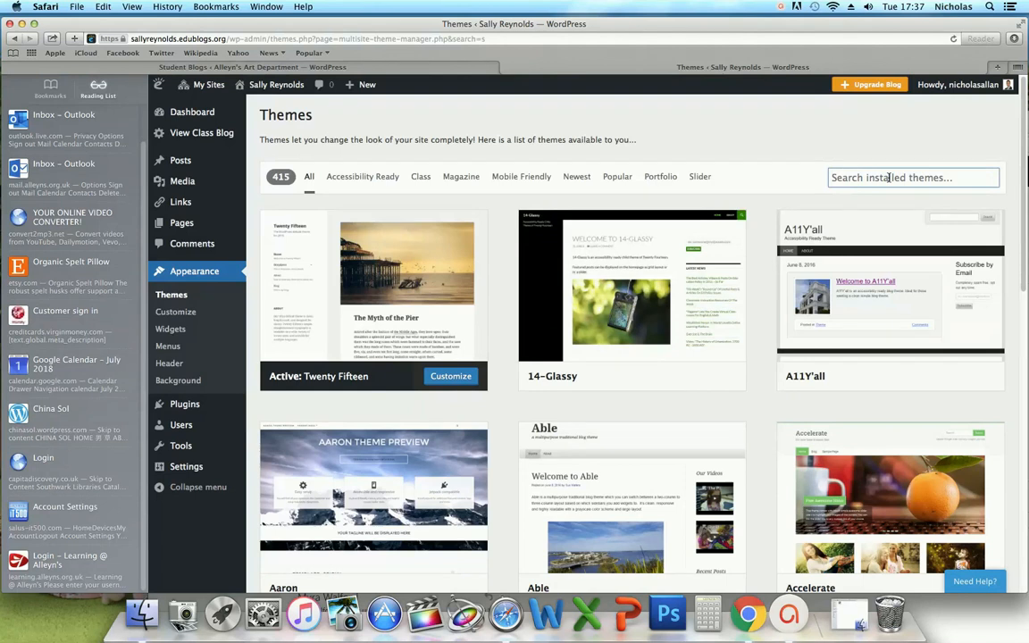
type("sketch")
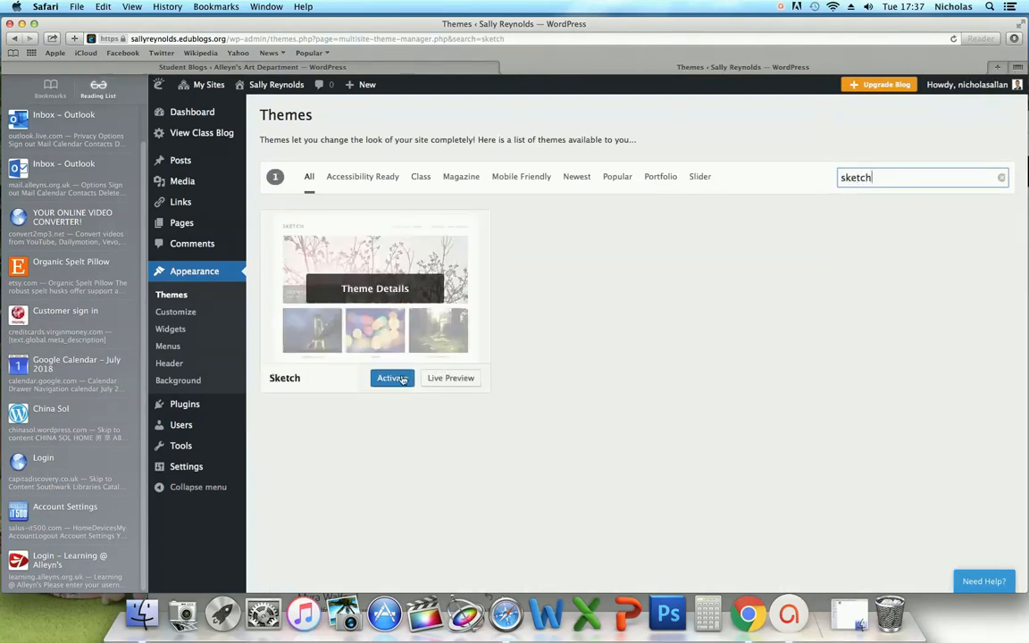
left_click(393, 380)
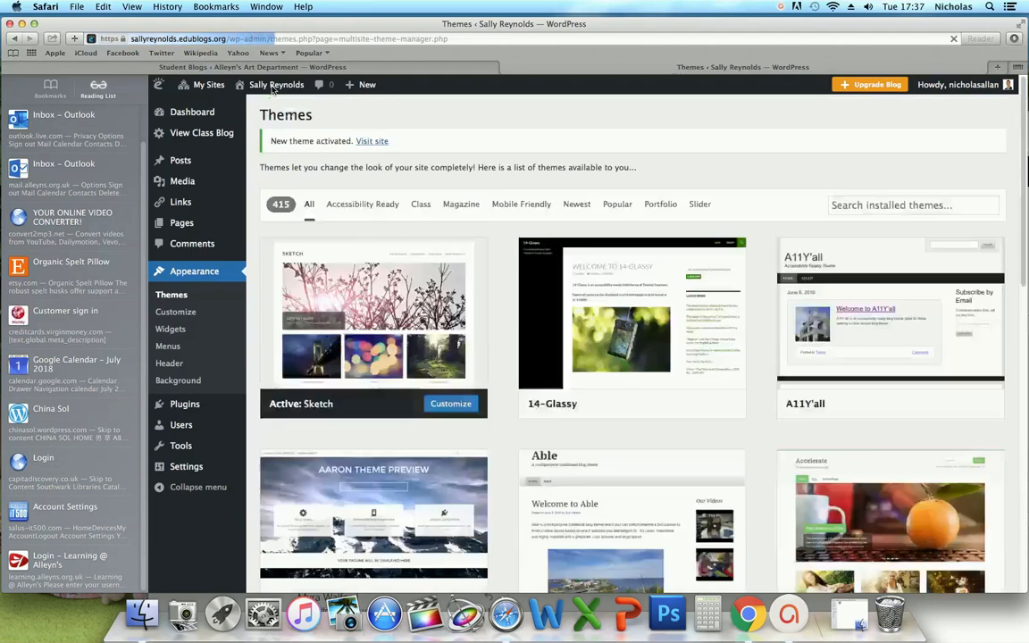
mouse_move(268, 88)
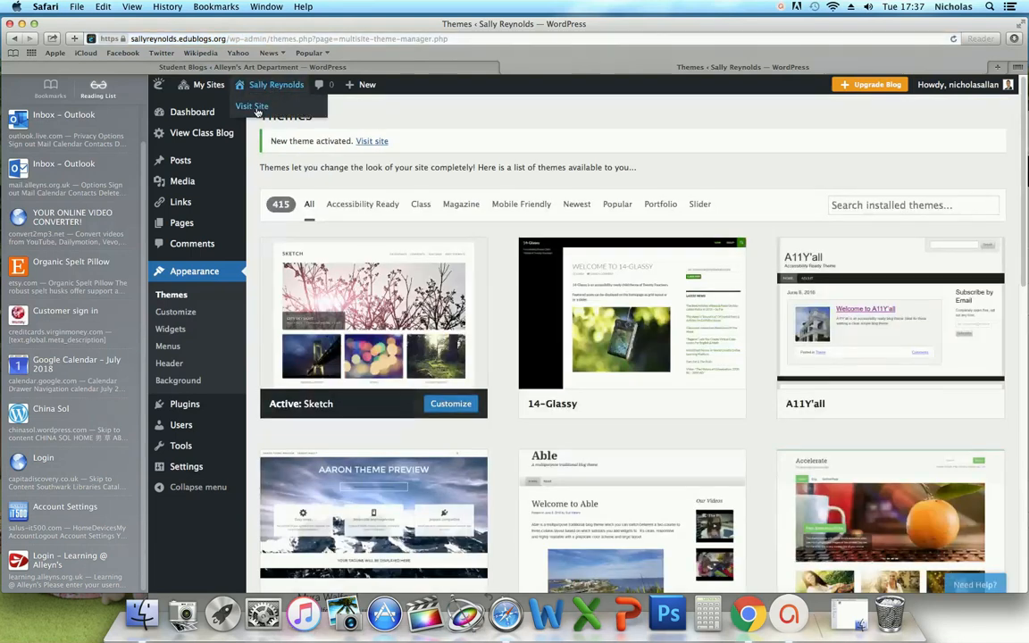
- Visit the Sketch-themed blog, view its Sample Page, then go back to the home page
left_click(254, 106)
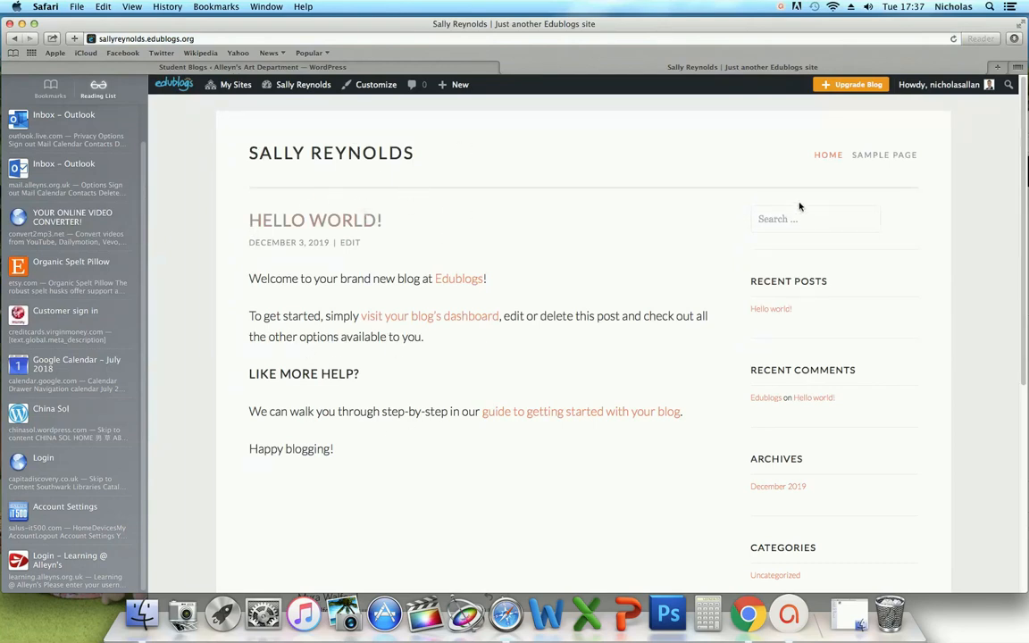
left_click(906, 159)
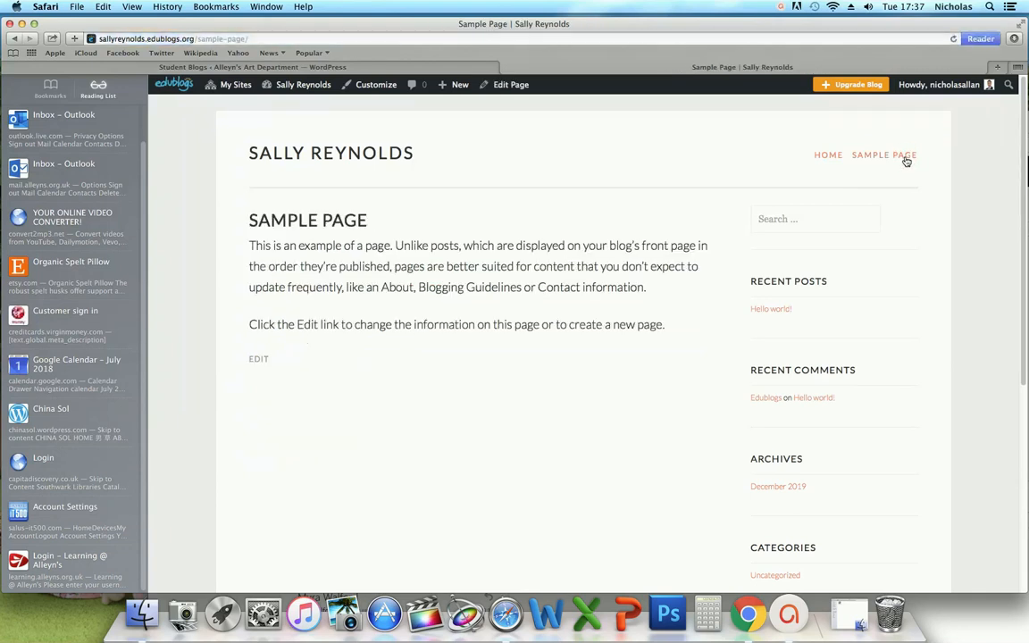
left_click(830, 157)
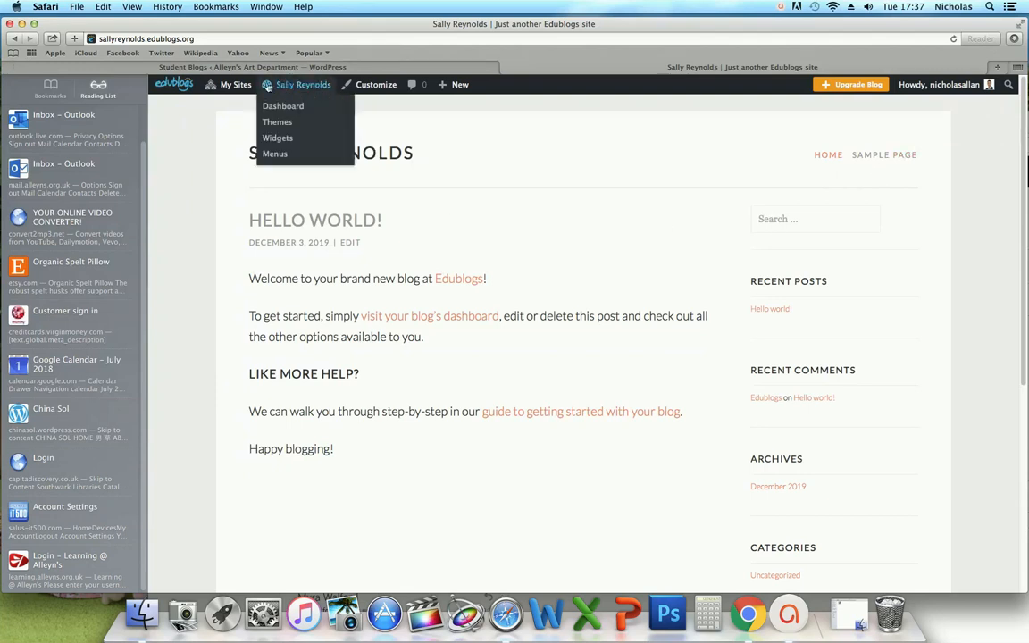
- Go from the blog's dashboard to General Settings
mouse_move(234, 85)
mouse_move(269, 87)
left_click(279, 107)
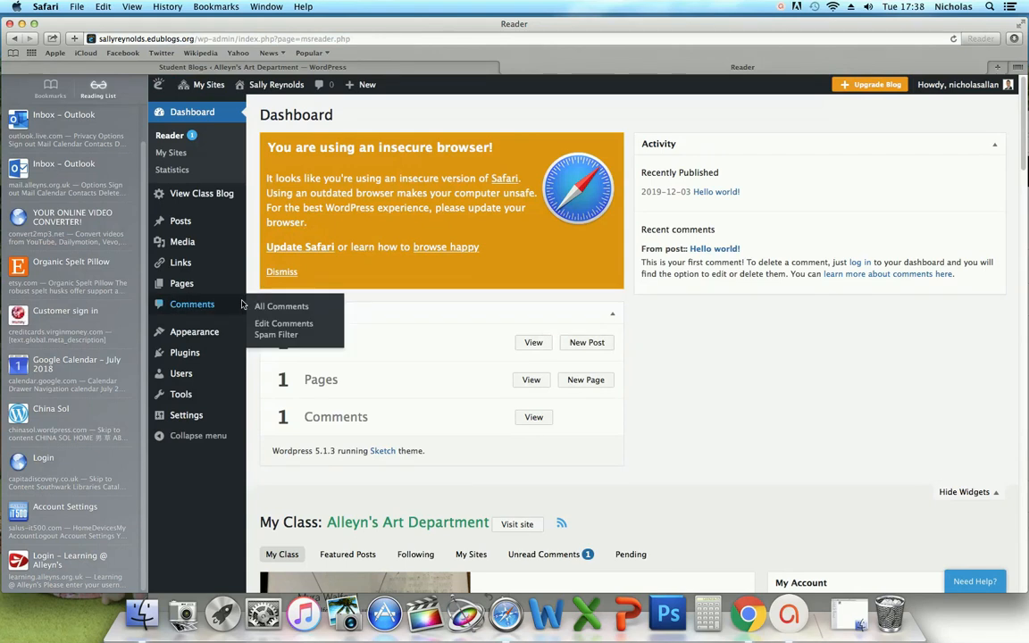
mouse_move(197, 423)
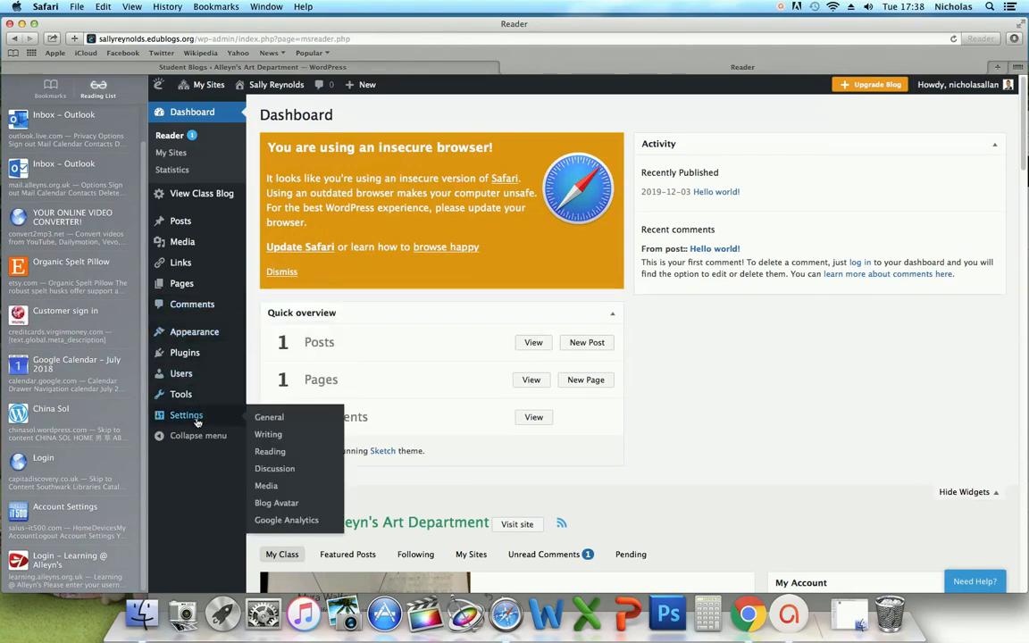
left_click(261, 419)
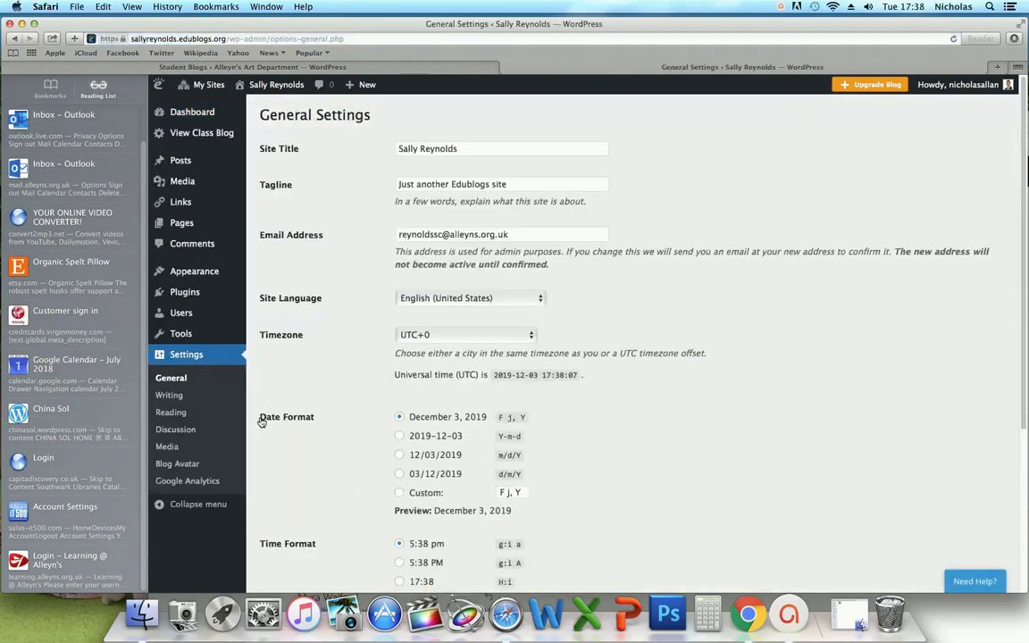
- Clear the custom date format and the custom time format 'g:i a', then save
left_click(399, 492)
scroll(594, 481, "down", 1)
scroll(594, 481, "down", 2)
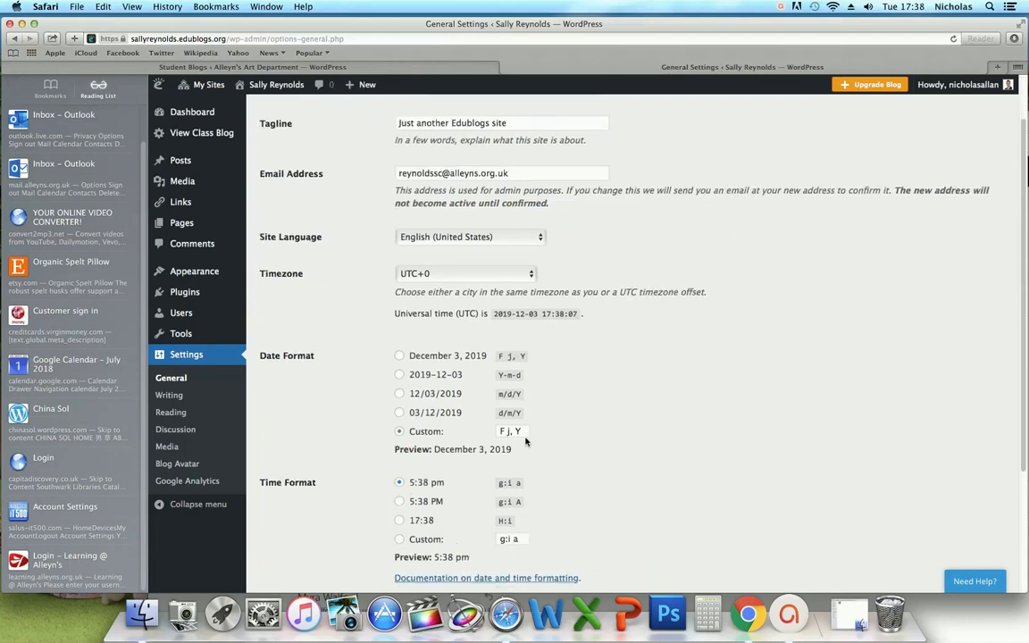
left_click_drag(521, 432, 498, 432)
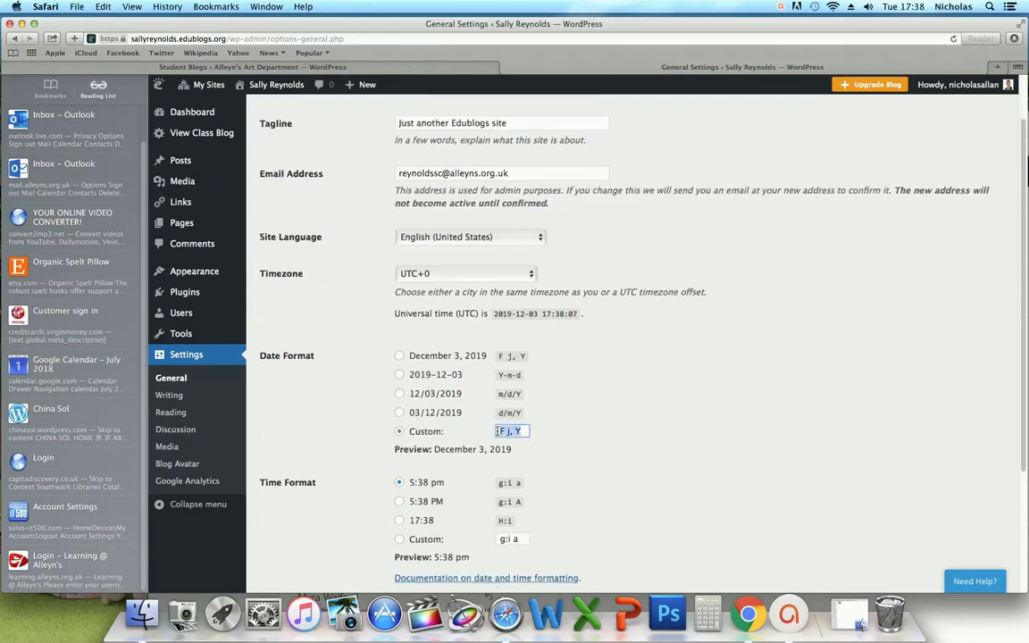
left_click(401, 356)
left_click(411, 432)
left_click_drag(523, 431, 496, 433)
key("BackSpace")
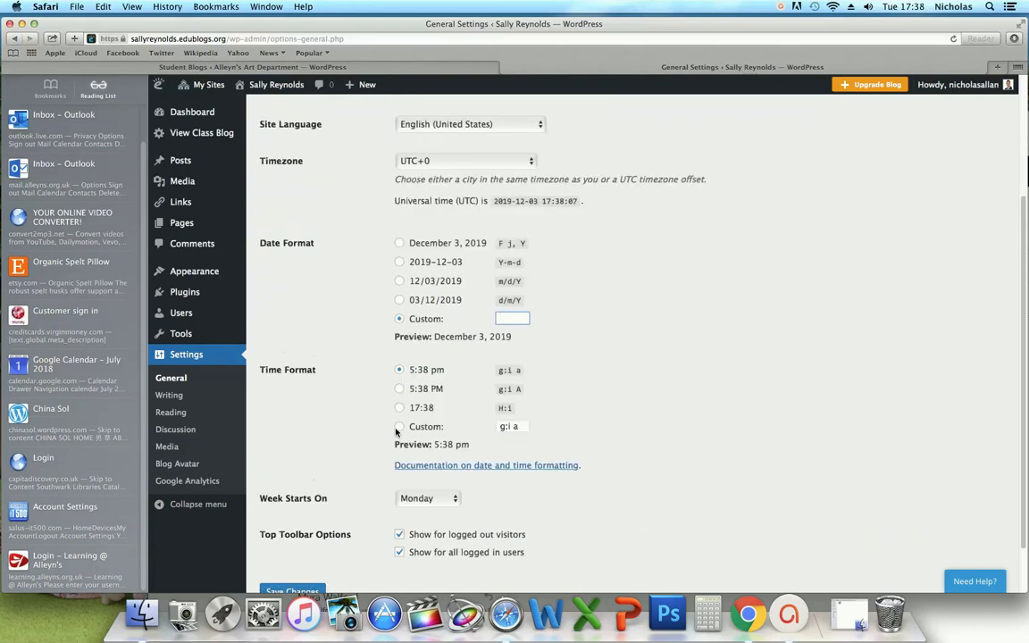
left_click(399, 427)
left_click(503, 427)
triple_click(503, 427)
key("BackSpace")
scroll(491, 426, "down", 1)
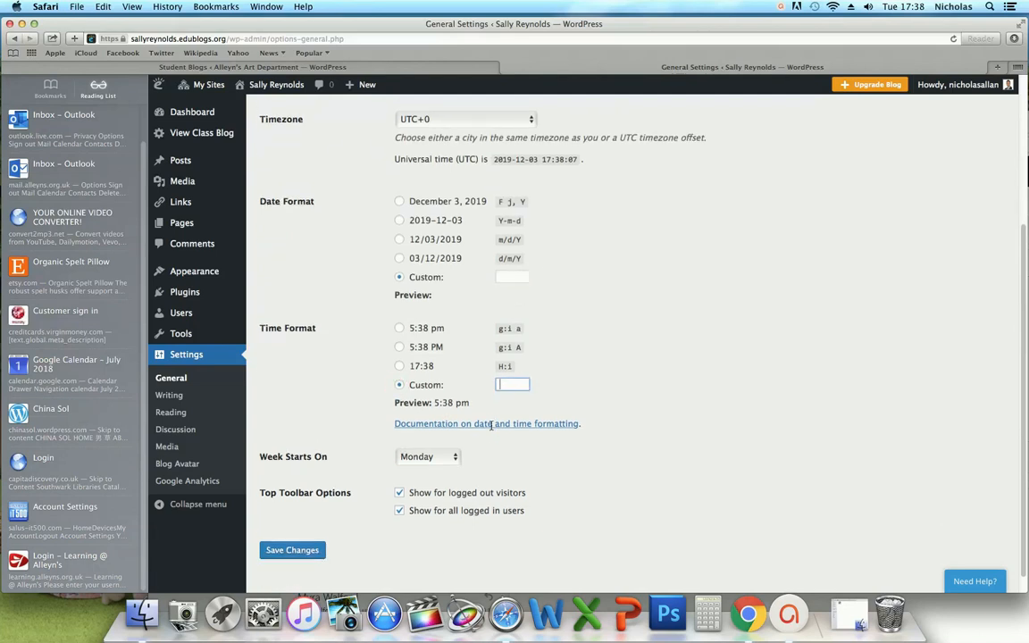
left_click(291, 549)
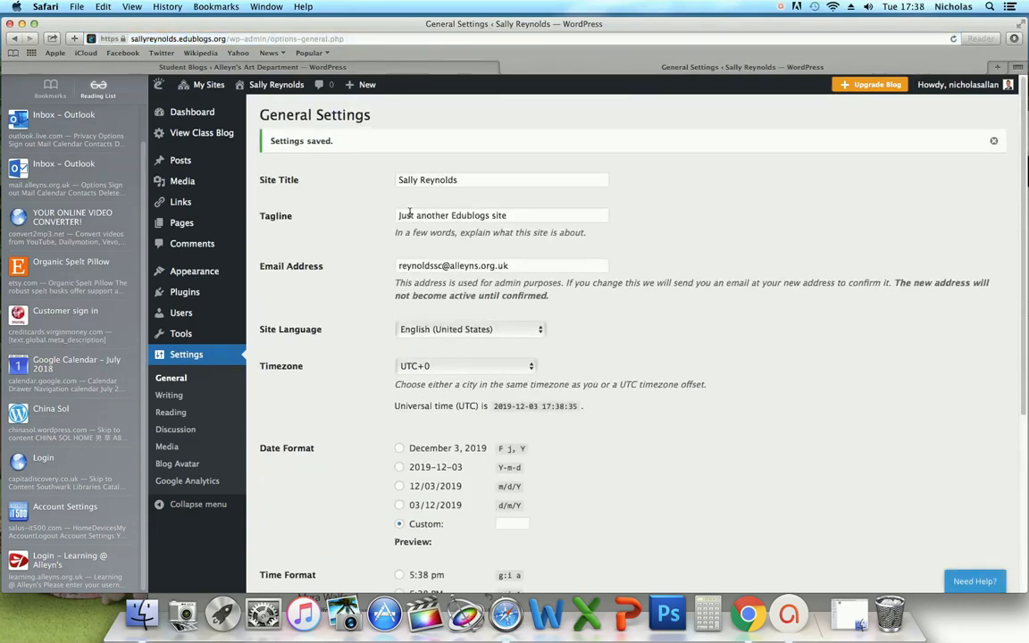
- Delete the 'Just another Edublogs site' tagline and save the settings
left_click_drag(513, 216, 386, 216)
key("BackSpace")
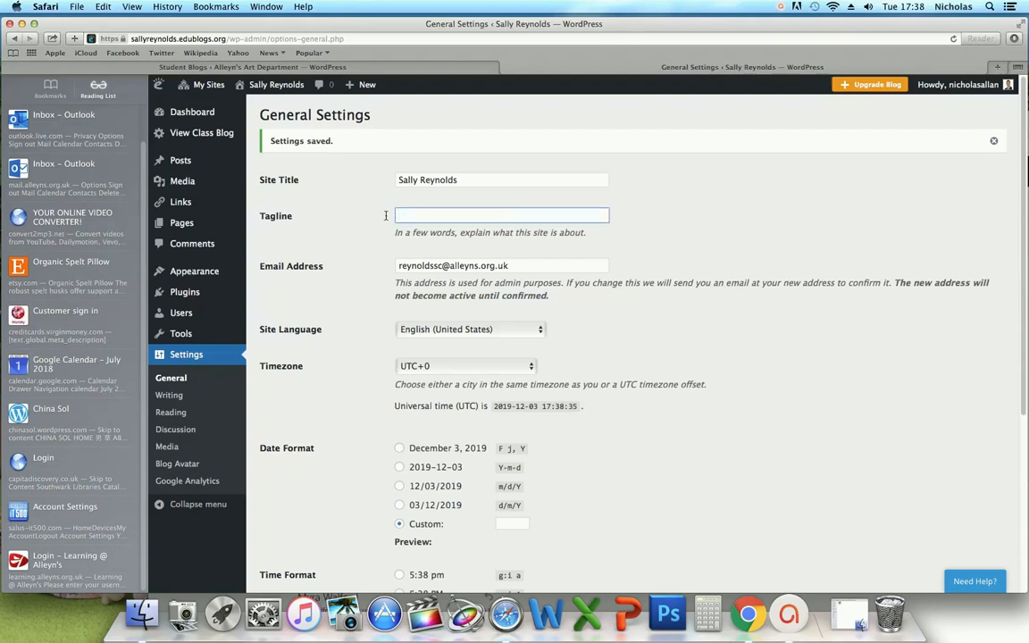
scroll(397, 312, "down", 5)
left_click(291, 528)
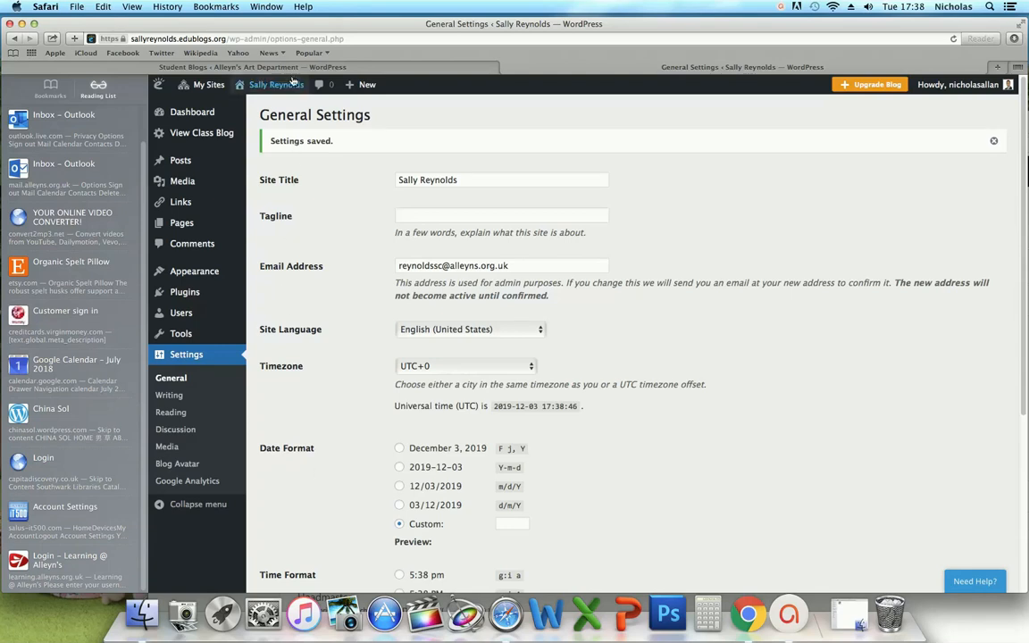
- View the blog's front page, then return to the dashboard and open Appearance > Widgets
mouse_move(264, 84)
left_click(252, 106)
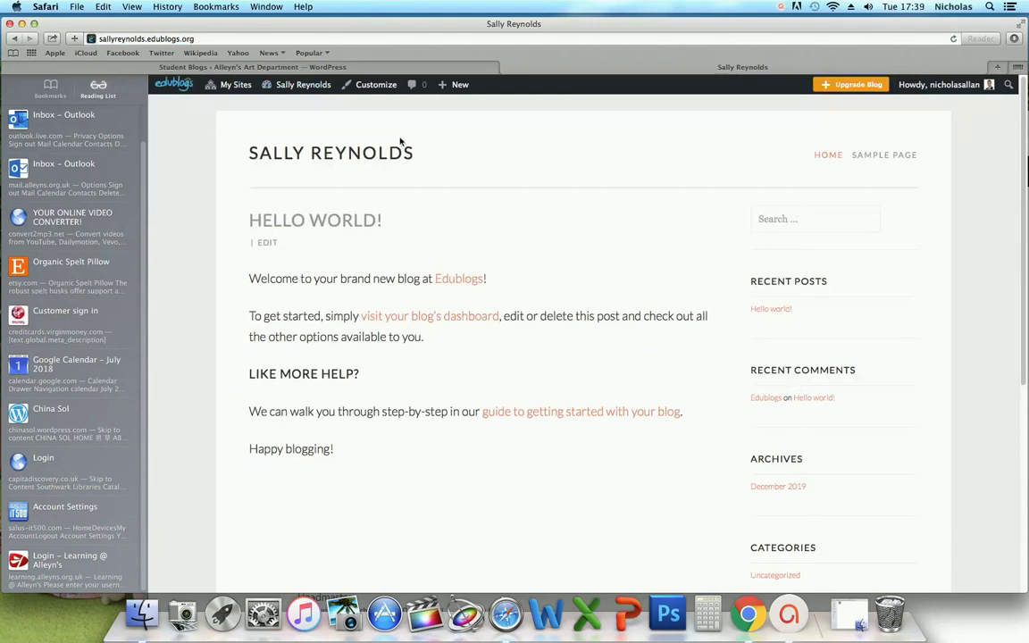
mouse_move(284, 86)
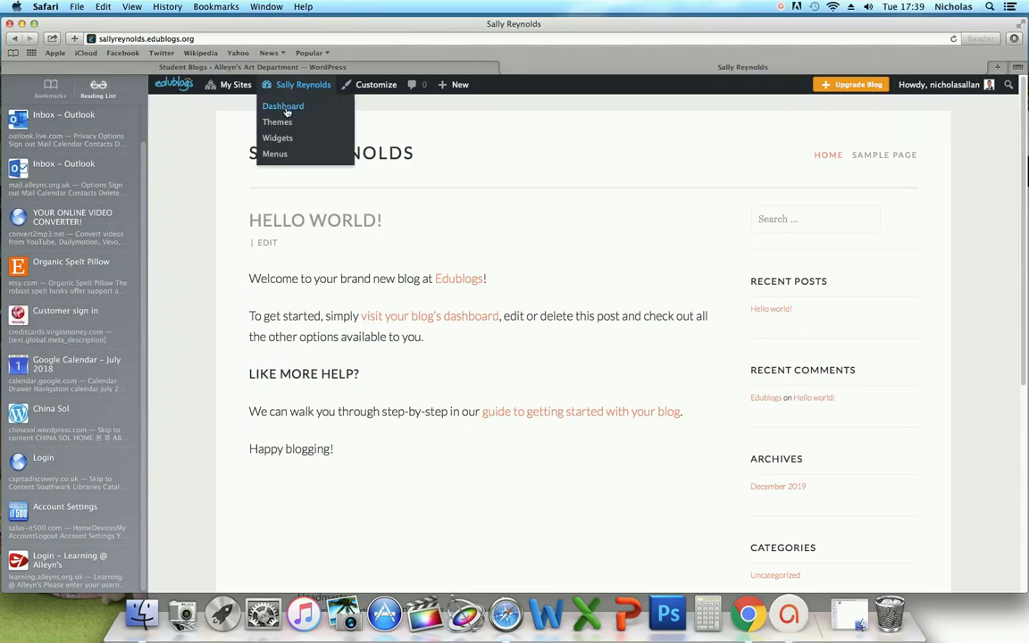
left_click(285, 109)
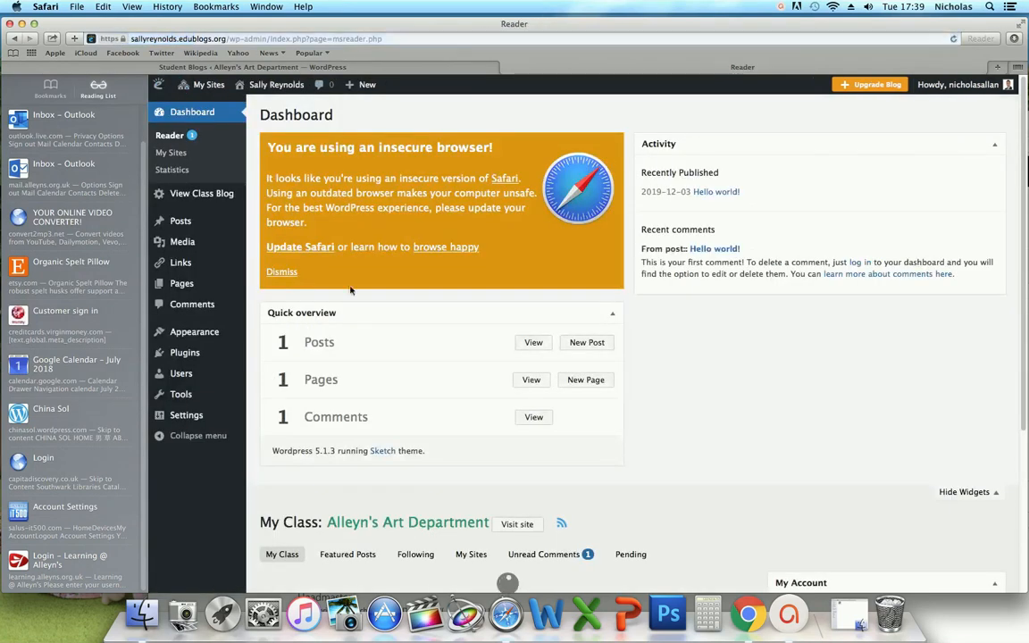
mouse_move(245, 312)
mouse_move(207, 338)
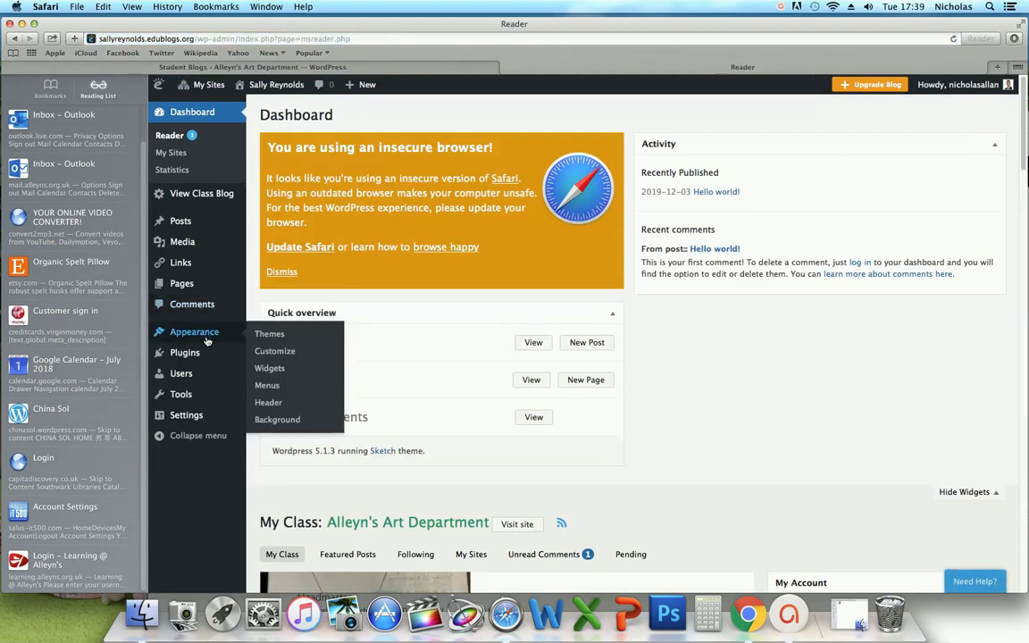
left_click(270, 369)
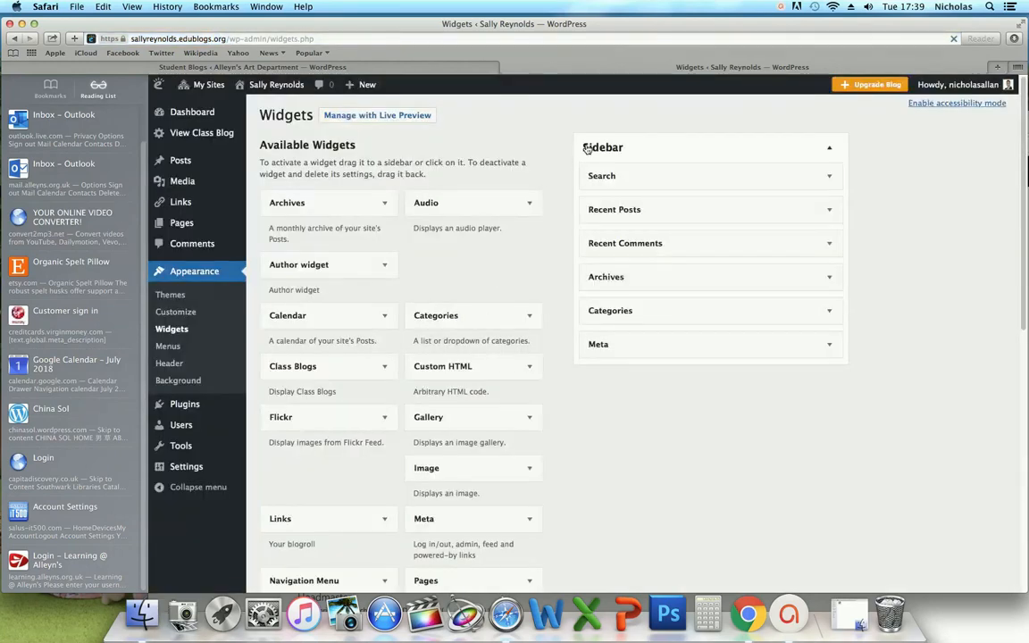
- Delete the Search, Recent Posts, Recent Comments, Archives, Categories and Meta widgets from the Sidebar
left_click(831, 179)
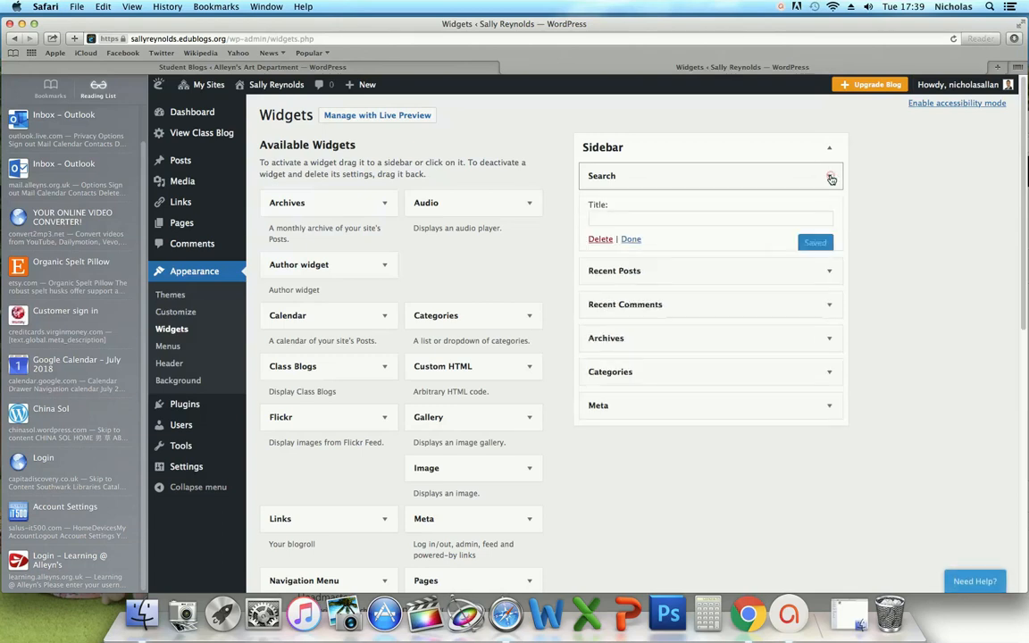
left_click(599, 241)
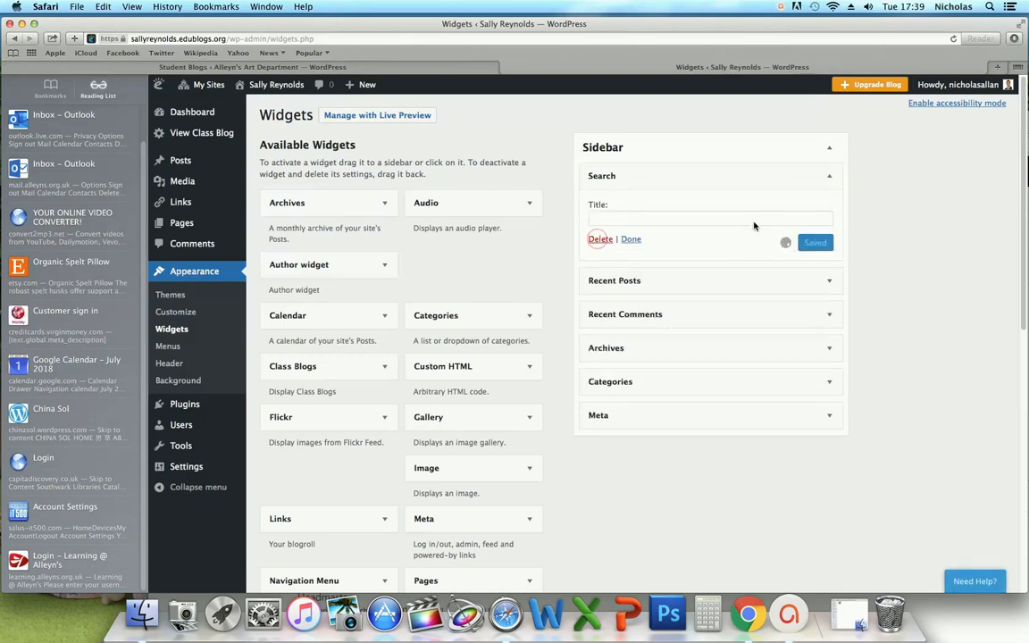
left_click(829, 180)
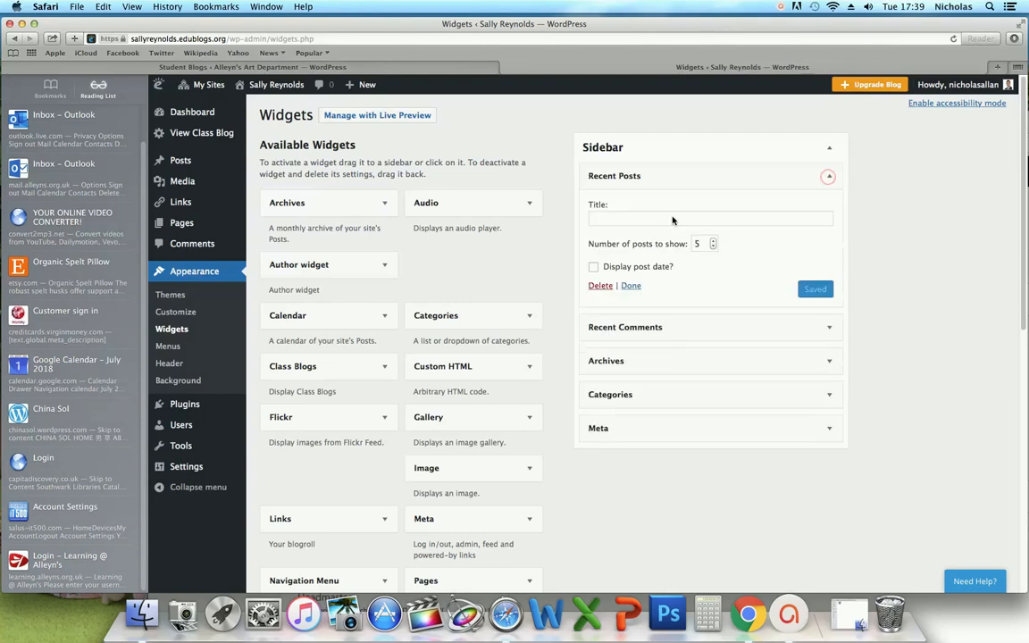
left_click(600, 287)
left_click(829, 180)
left_click(600, 265)
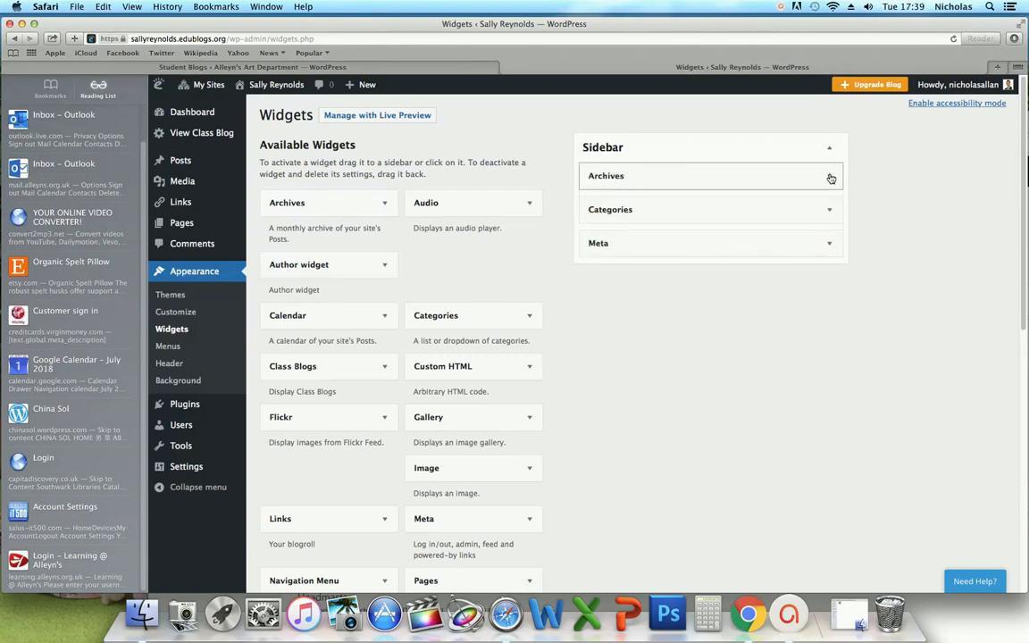
left_click(830, 176)
left_click(601, 272)
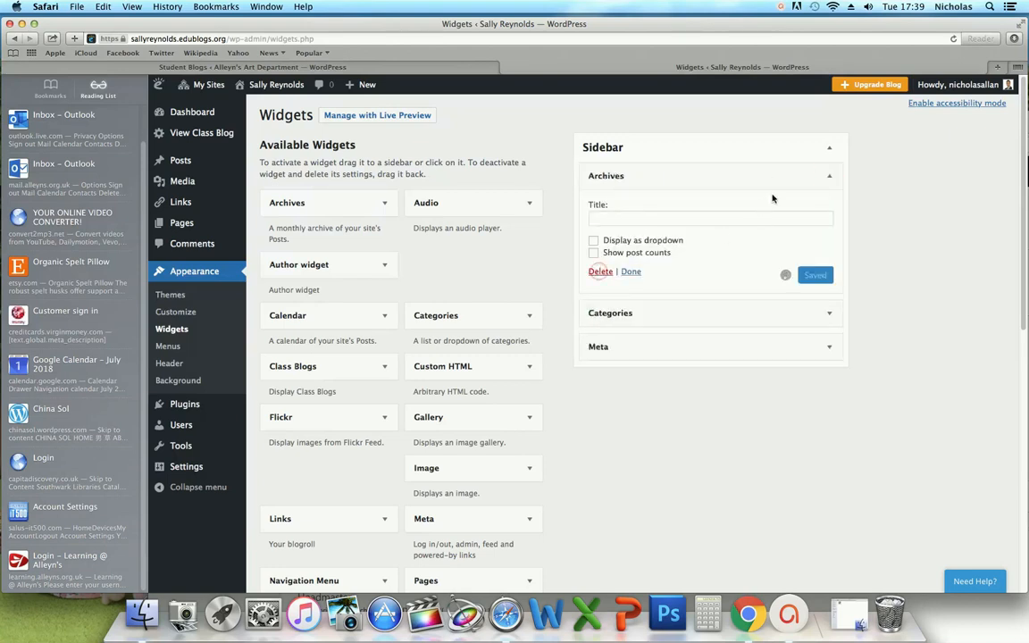
left_click(832, 178)
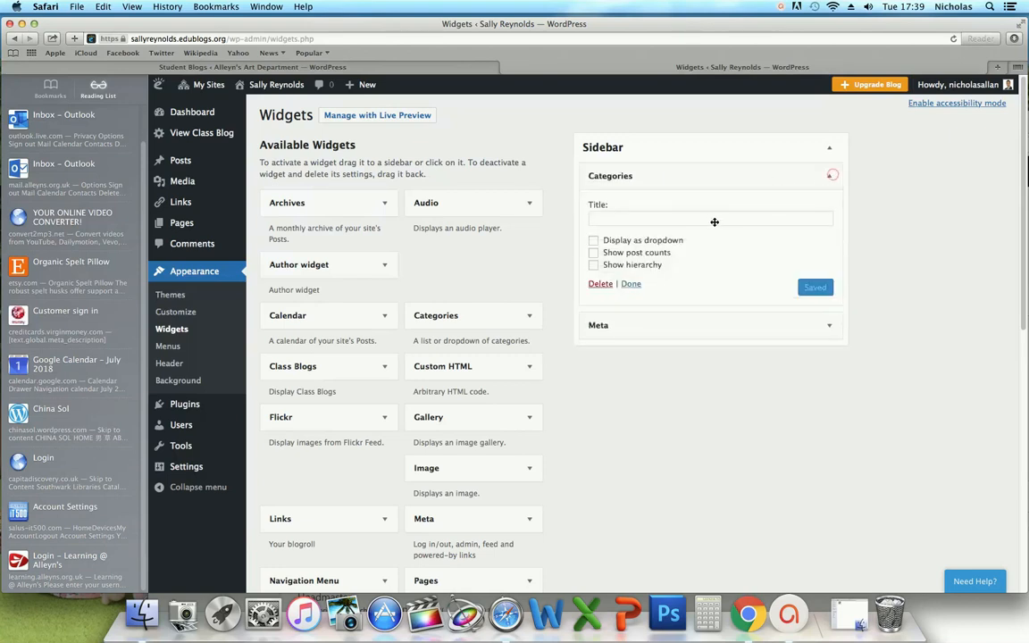
left_click(601, 283)
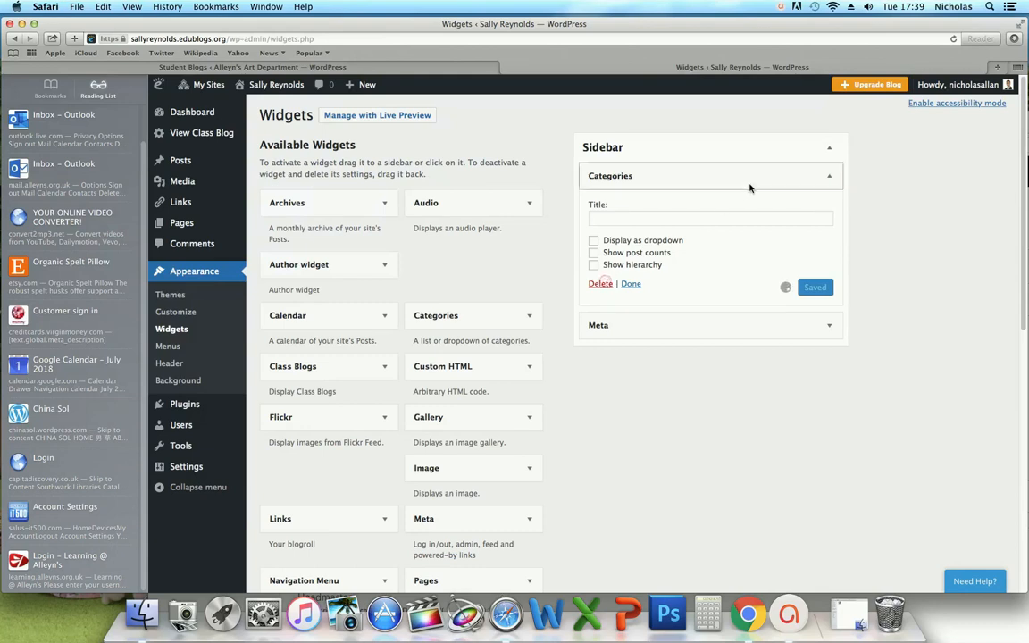
left_click(832, 176)
left_click(601, 241)
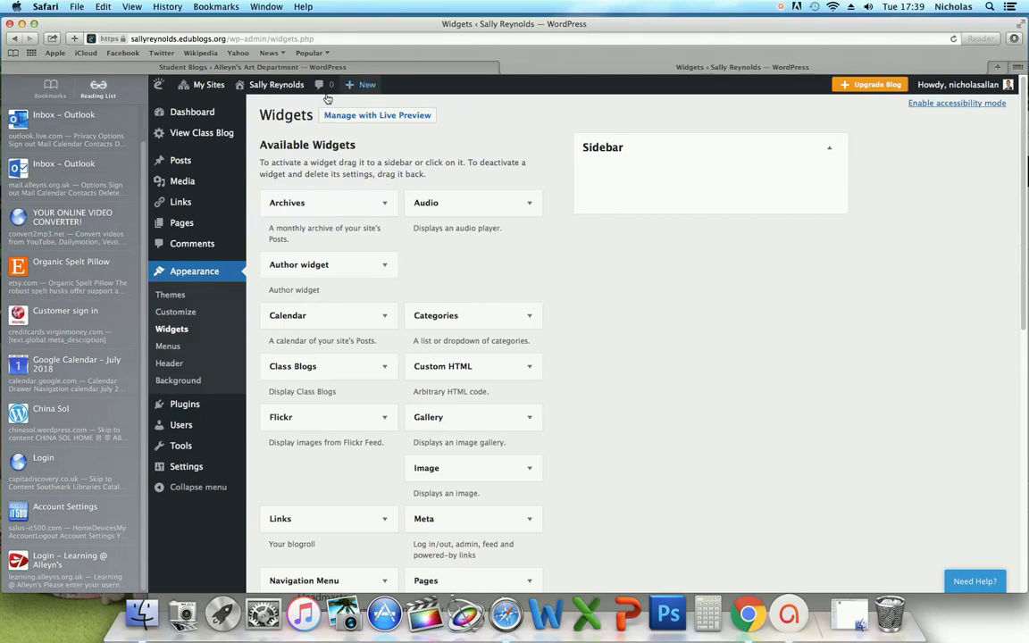
- Check the front page now has no sidebar, then go back to the dashboard
mouse_move(276, 89)
left_click(259, 106)
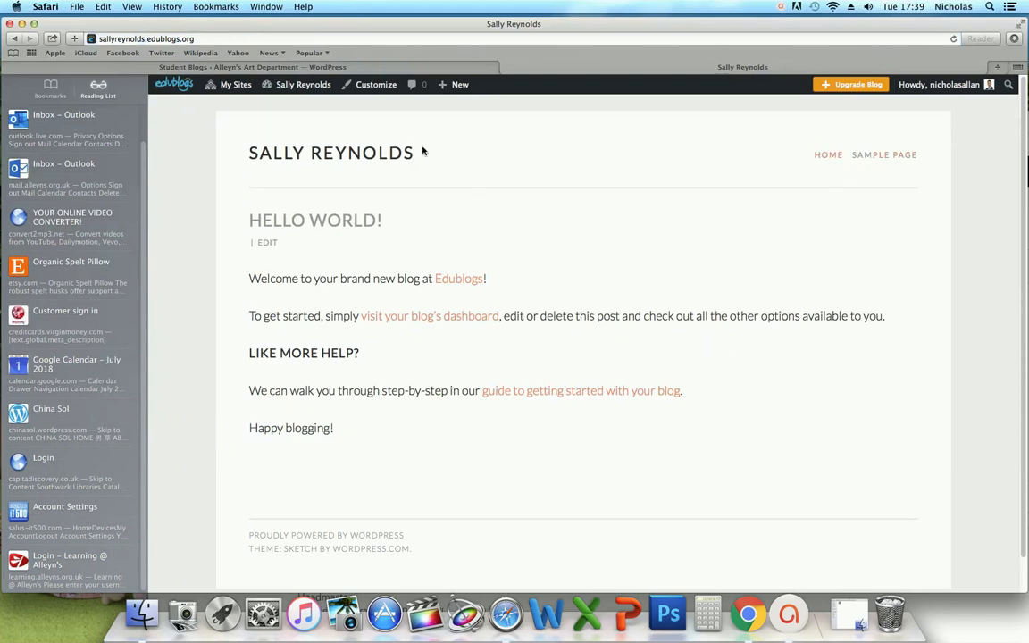
mouse_move(299, 96)
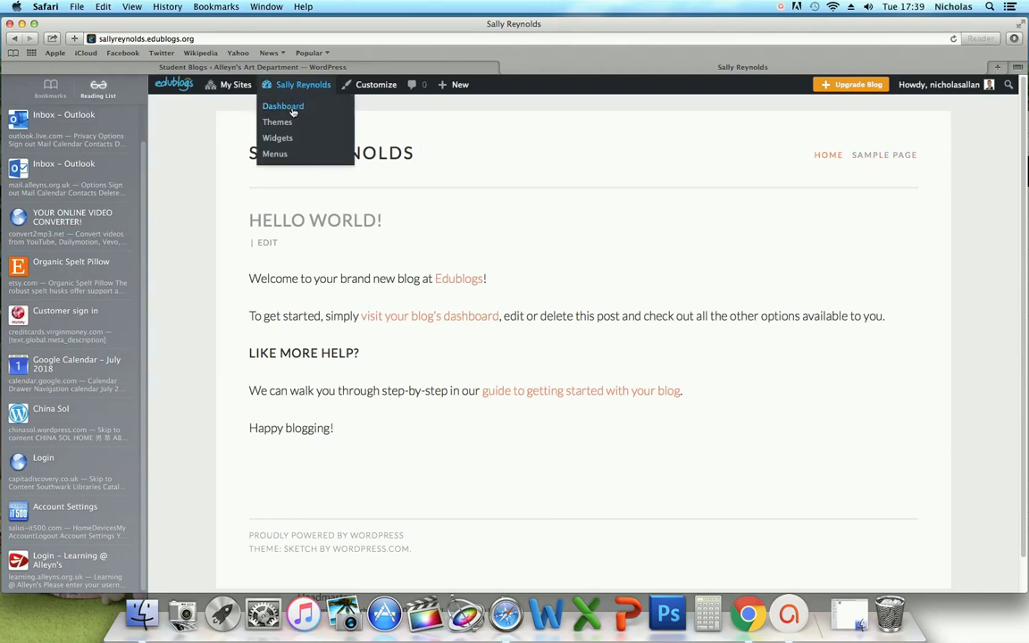
left_click(293, 111)
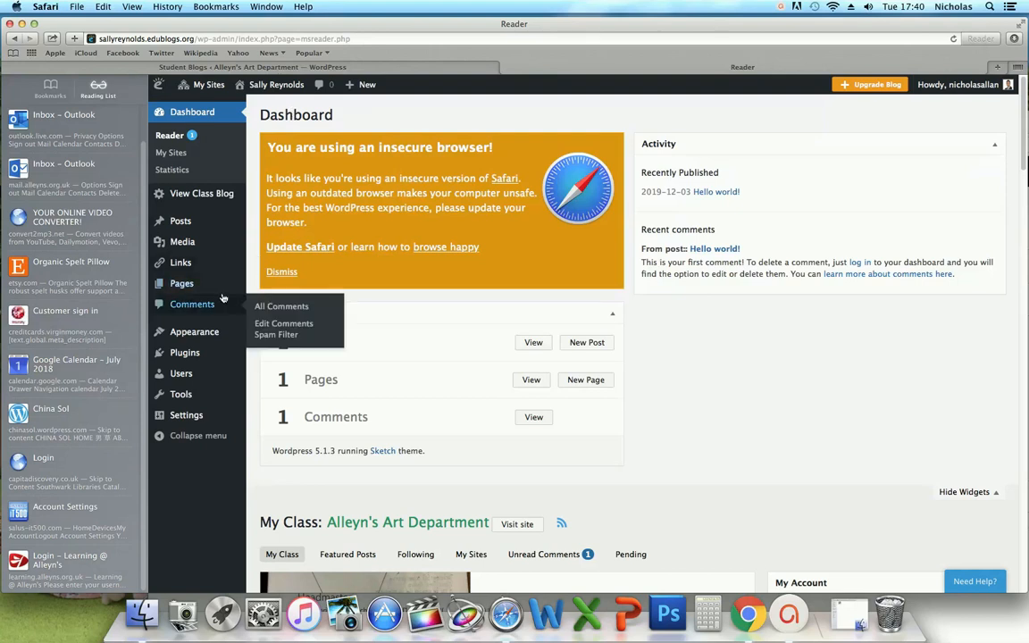
- In Appearance > Menus, create a menu named 'my menu' and list all the blog's pages
mouse_move(198, 289)
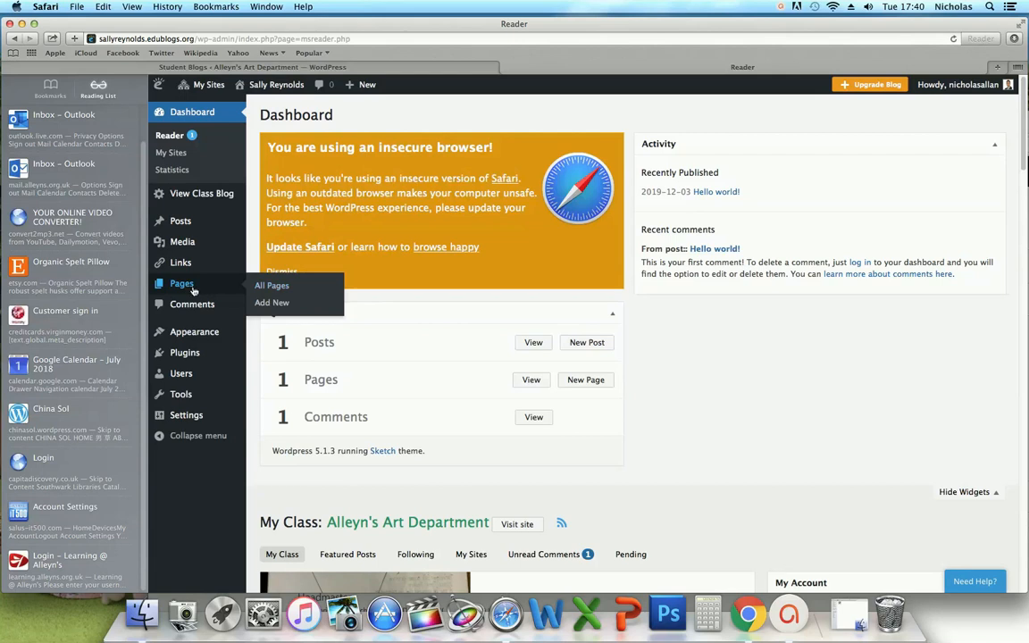
mouse_move(194, 338)
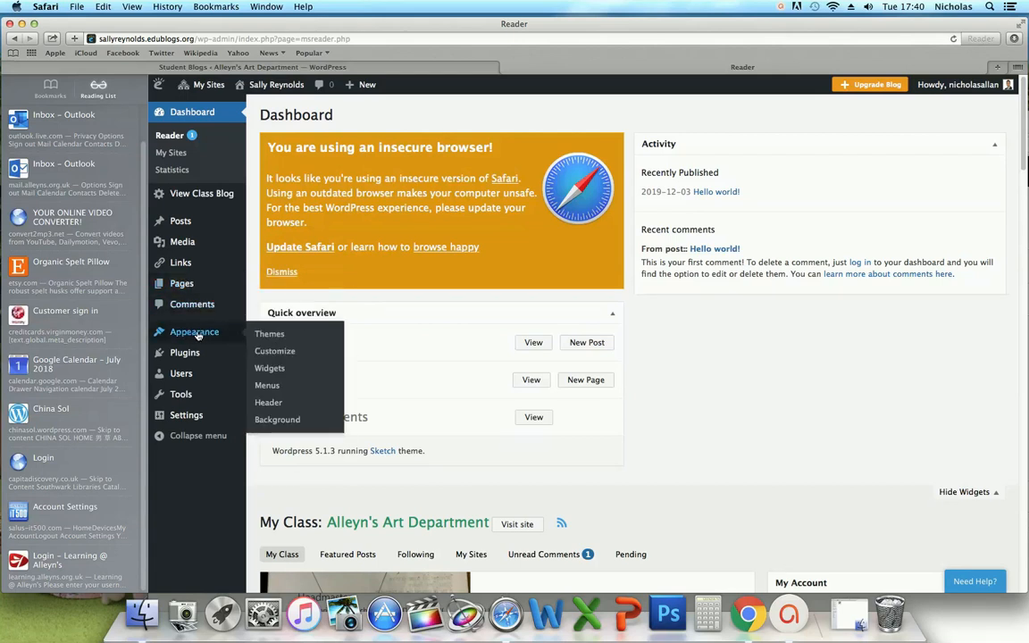
left_click(267, 386)
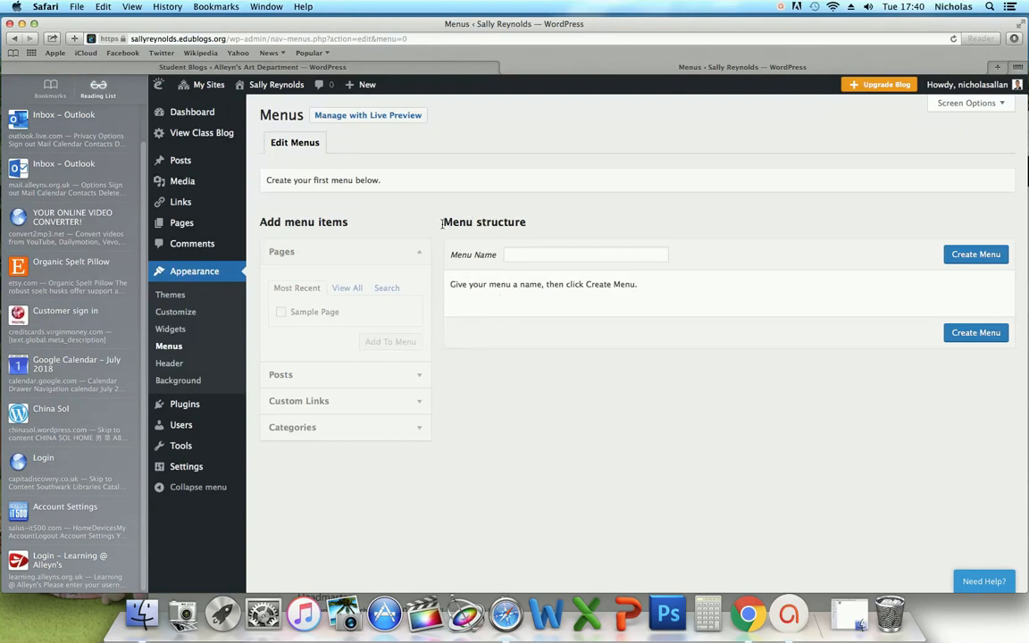
left_click(512, 254)
type("m")
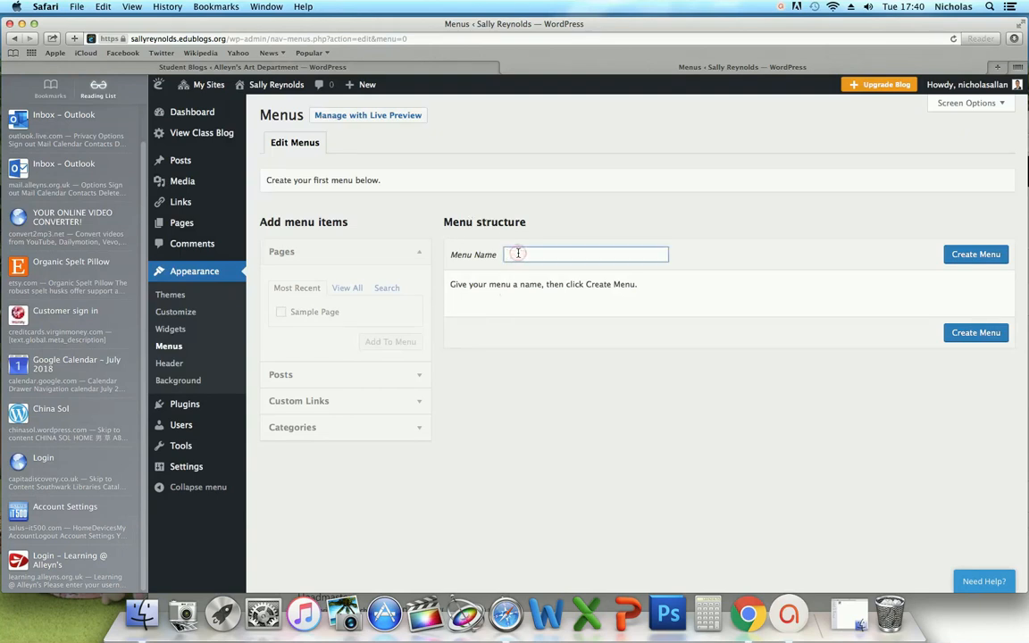
type("y menu")
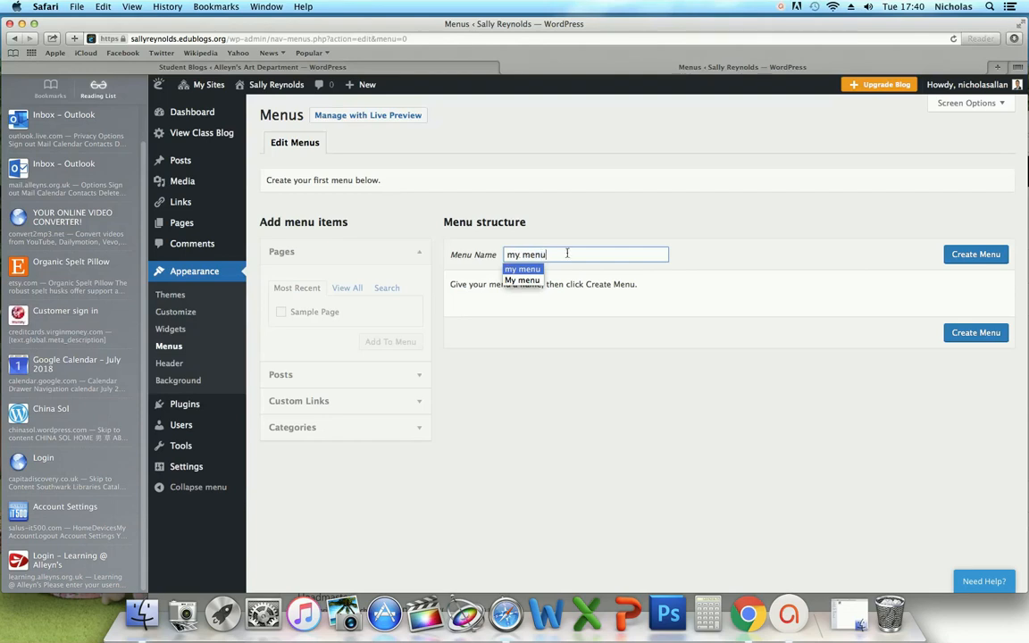
key("Return")
left_click(983, 256)
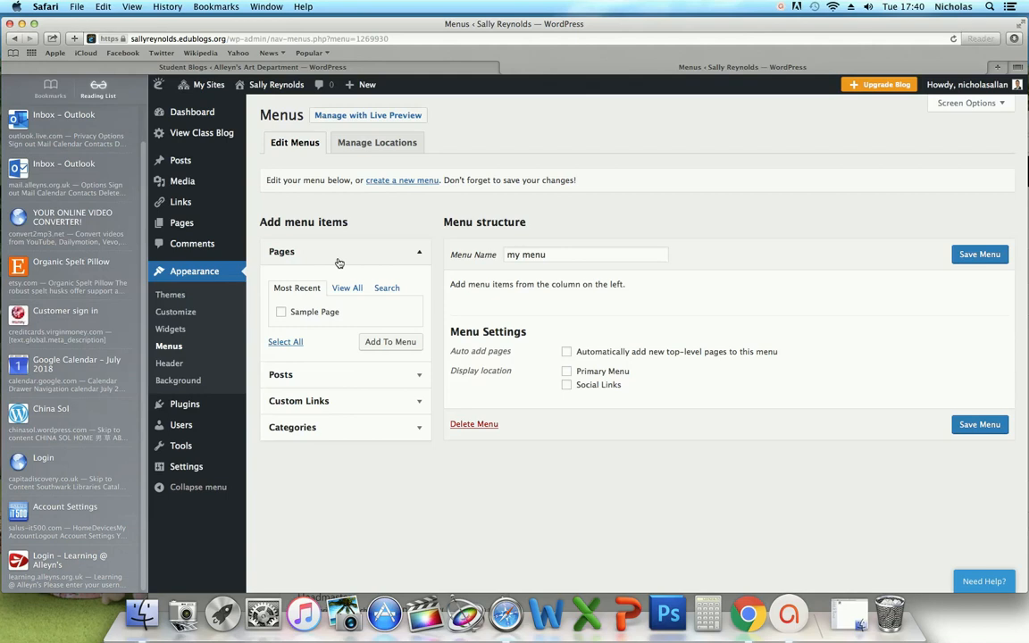
left_click(347, 288)
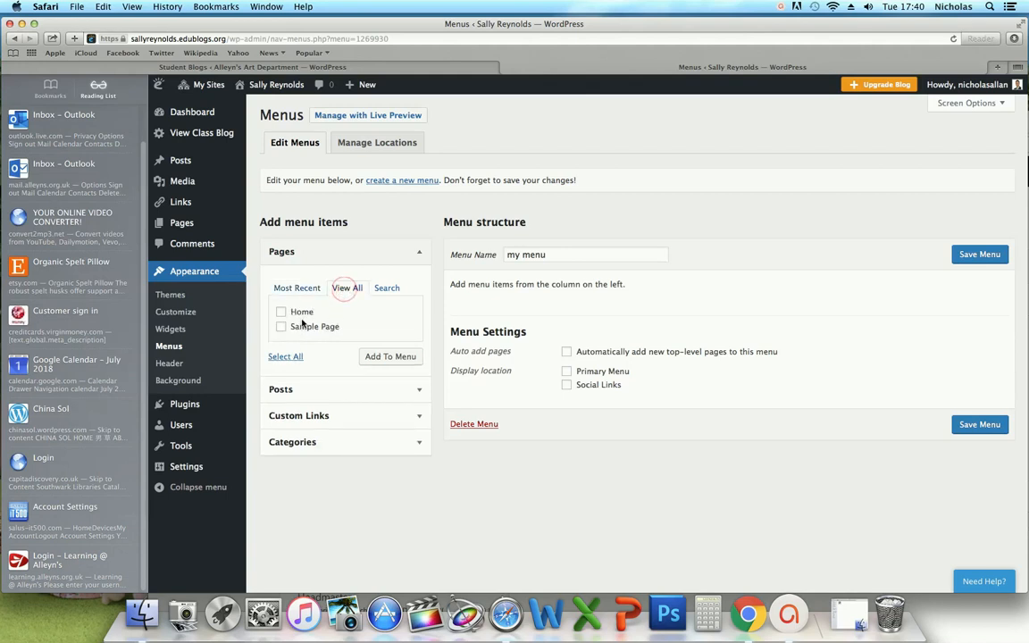
- Add Home and Sample Page to the menu and relabel the Home item 'Collection'
left_click(281, 312)
left_click(282, 327)
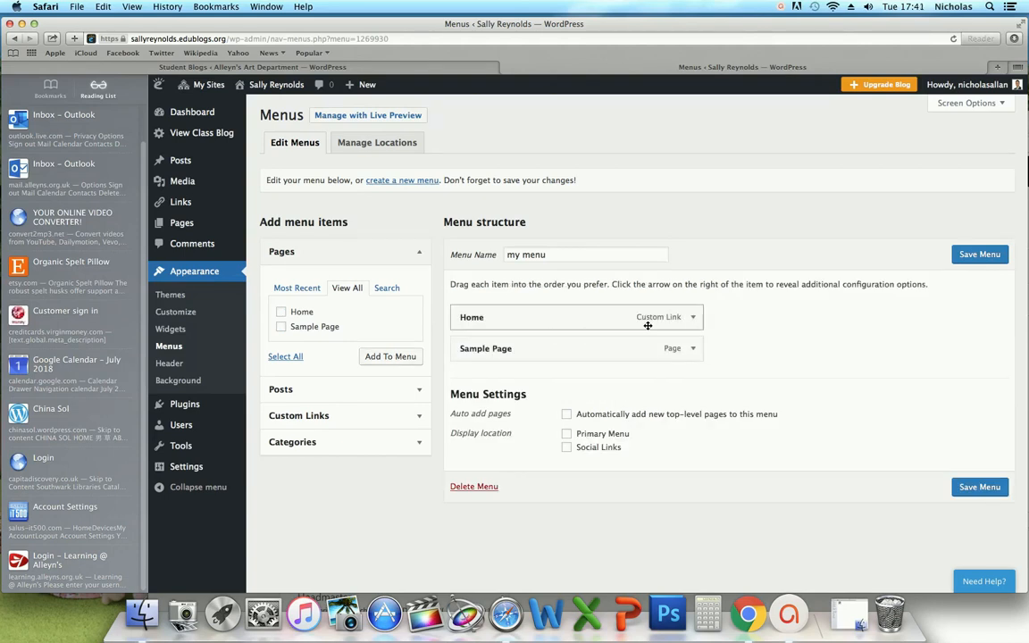
left_click(692, 319)
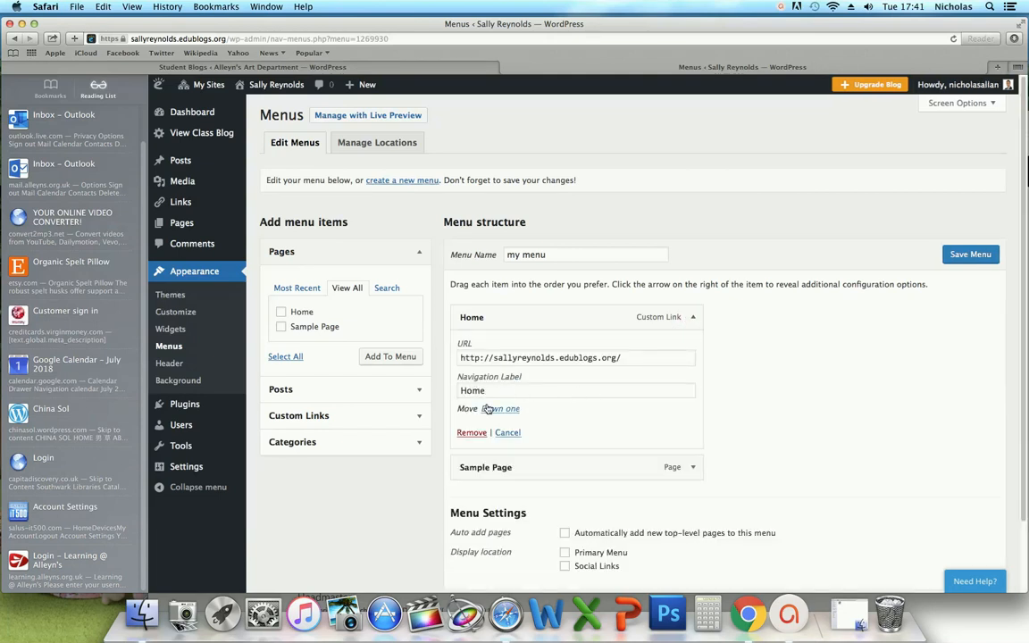
left_click_drag(491, 392, 457, 390)
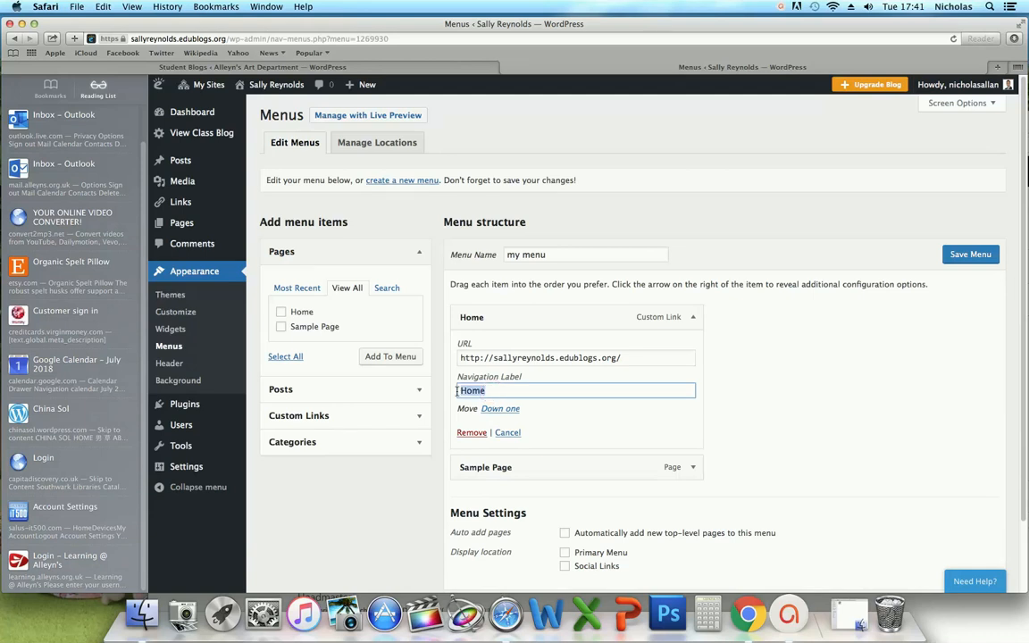
type("Collection")
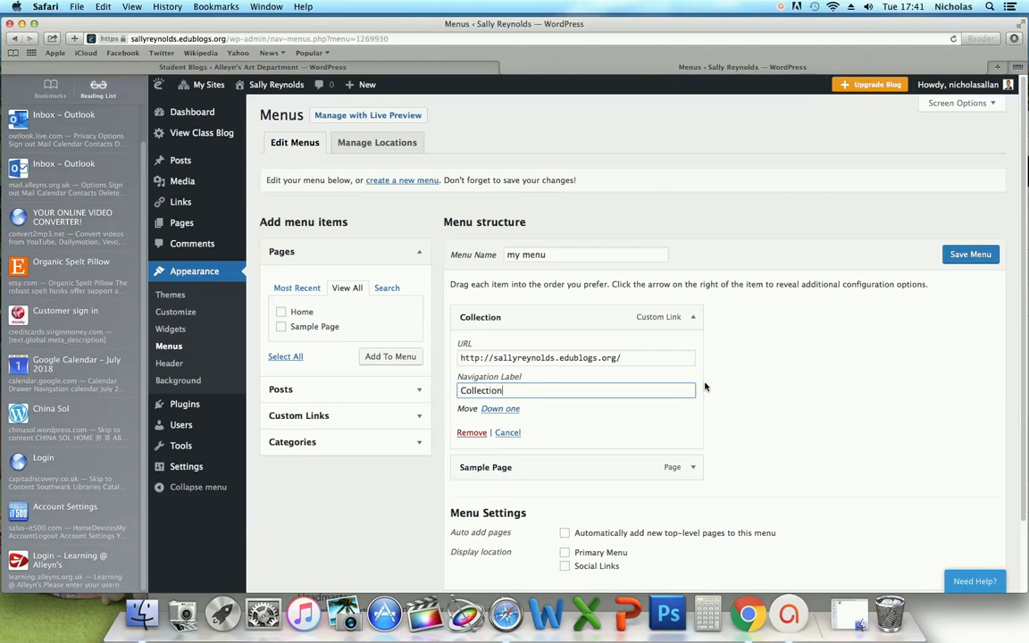
scroll(802, 425, "down", 2)
left_click(802, 421)
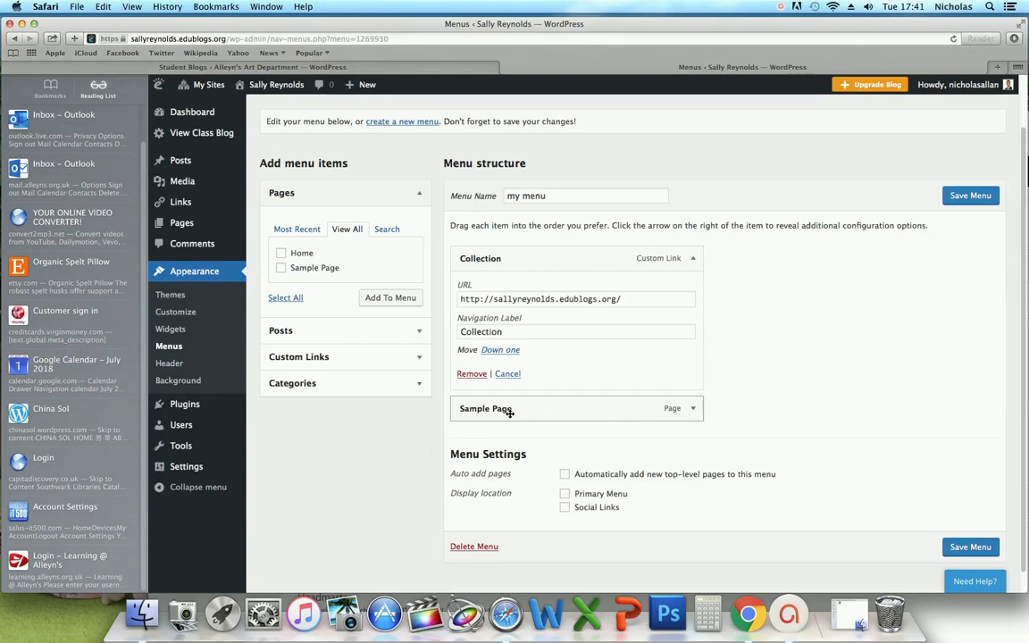
- Relabel the Sample Page item 'Identity' and save the menu
left_click(692, 409)
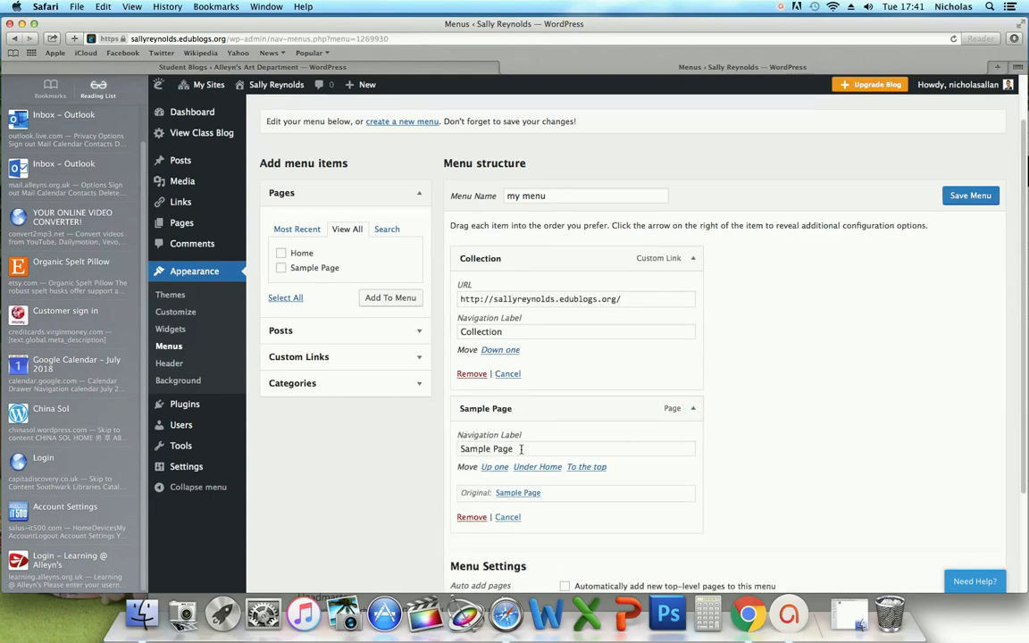
left_click_drag(521, 449, 412, 450)
type("Identity")
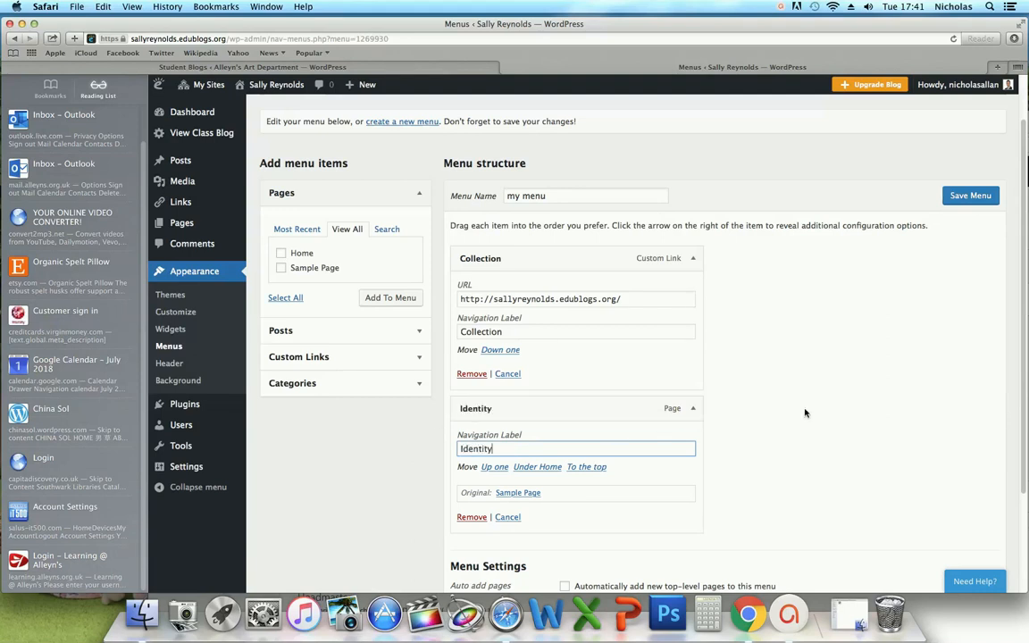
scroll(805, 411, "down", 1)
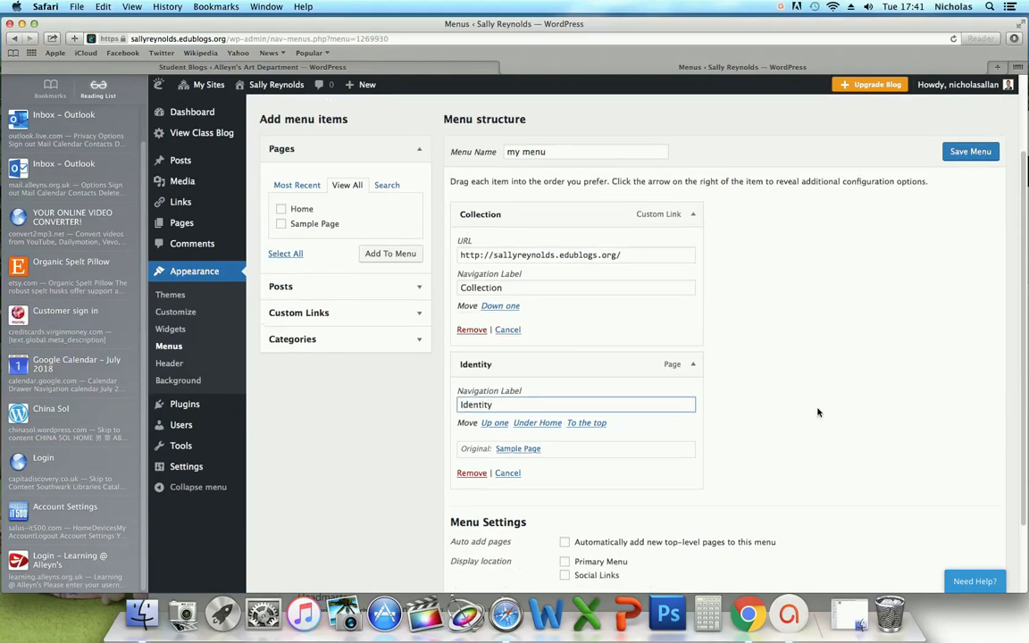
left_click(972, 154)
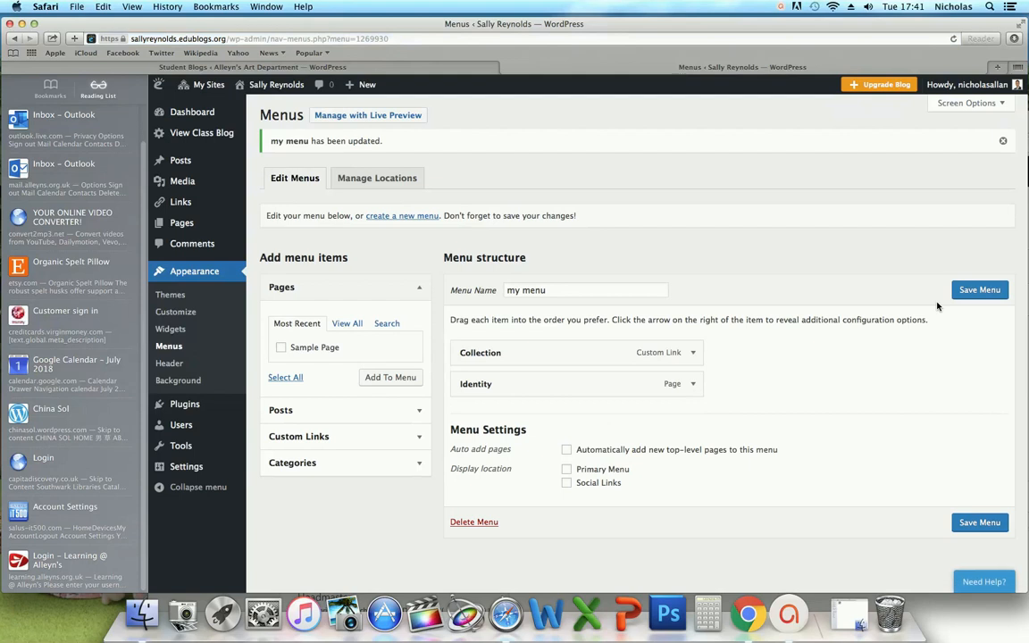
- Assign 'my menu' to the Primary Menu and Social Links locations and save
left_click(386, 180)
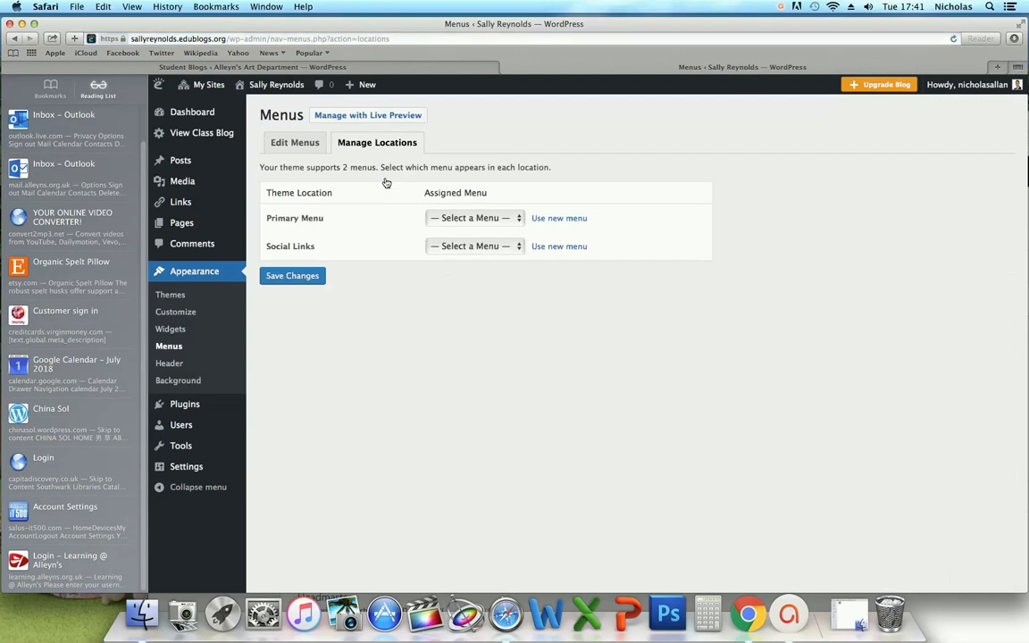
left_click(485, 219)
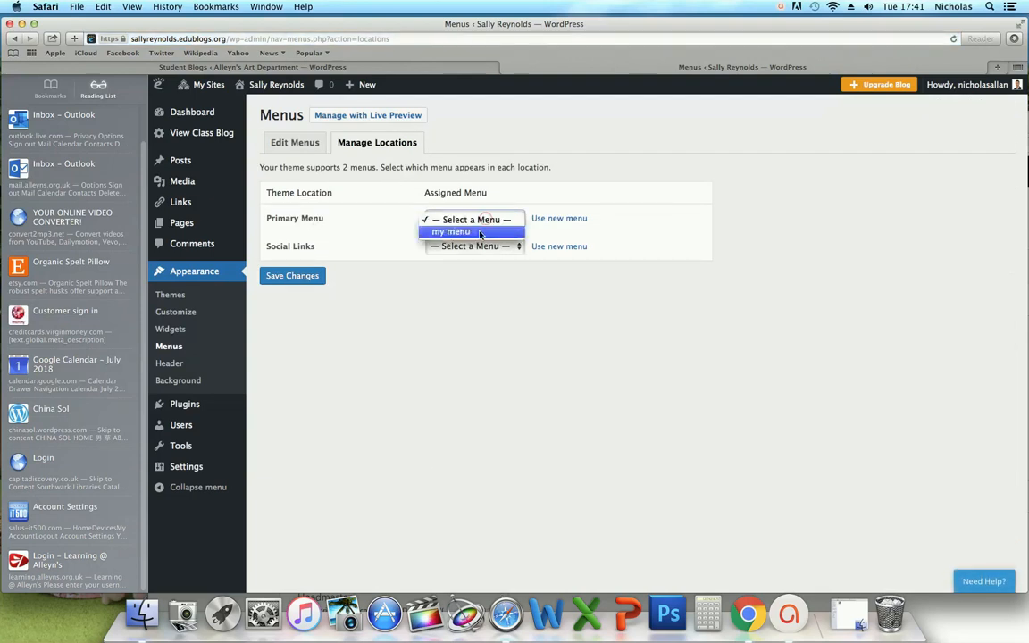
left_click(456, 232)
left_click(459, 248)
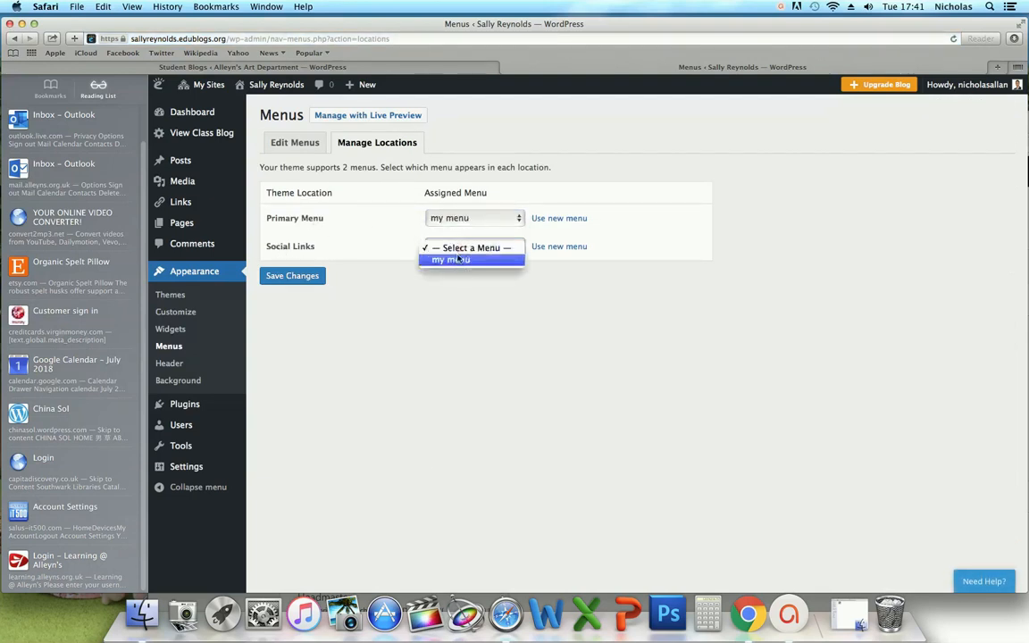
left_click(456, 261)
left_click(316, 281)
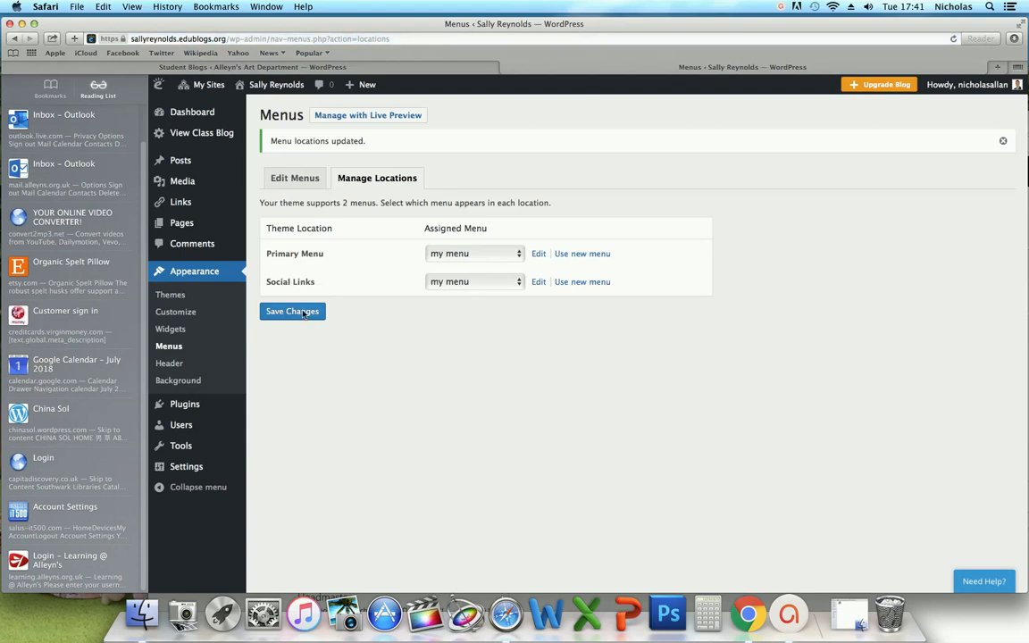
- Save 'my menu' again on Edit Menus and view the live blog
left_click(301, 185)
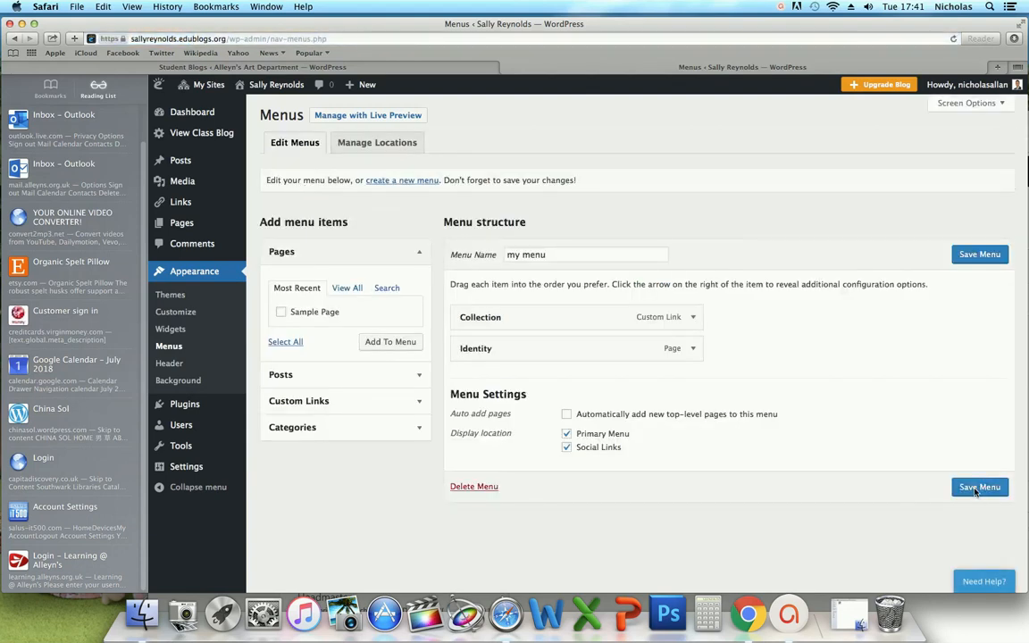
left_click(976, 491)
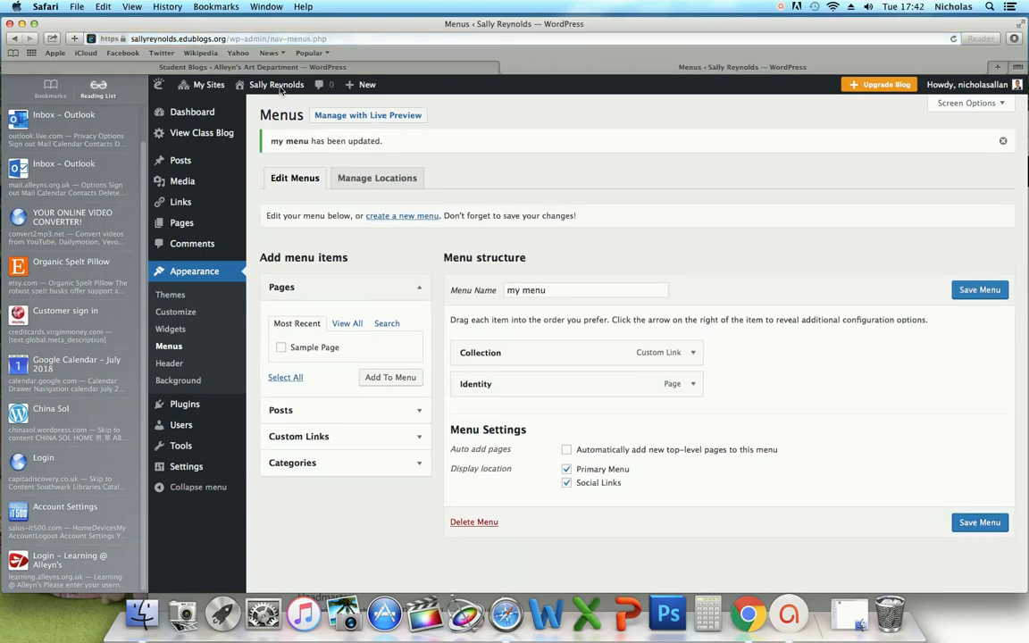
mouse_move(280, 91)
left_click(250, 105)
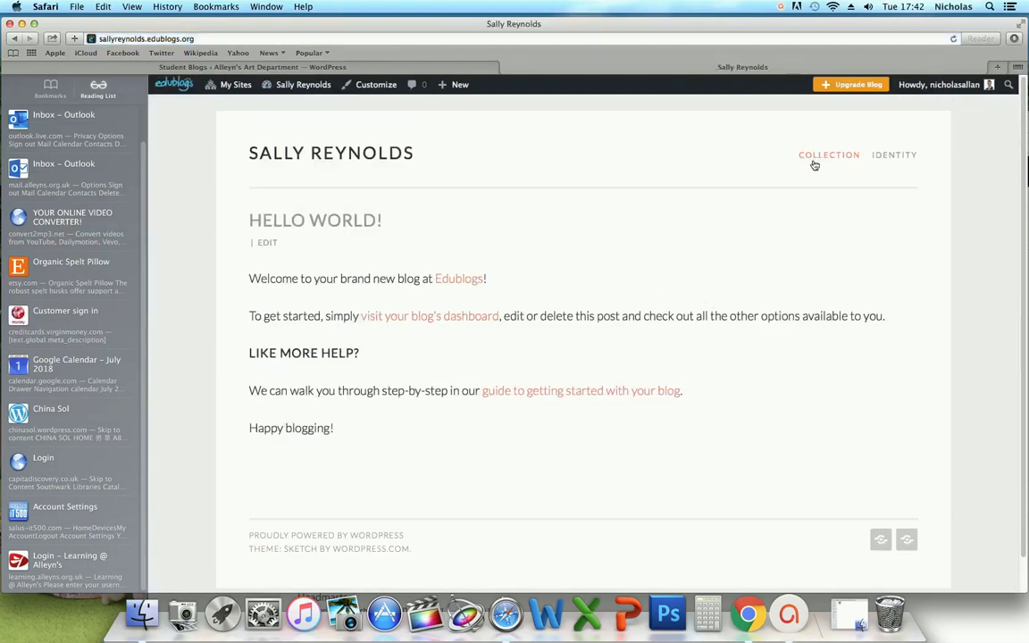
- Open the Hello world! post for editing and retitle it 'Collections'
left_click(905, 158)
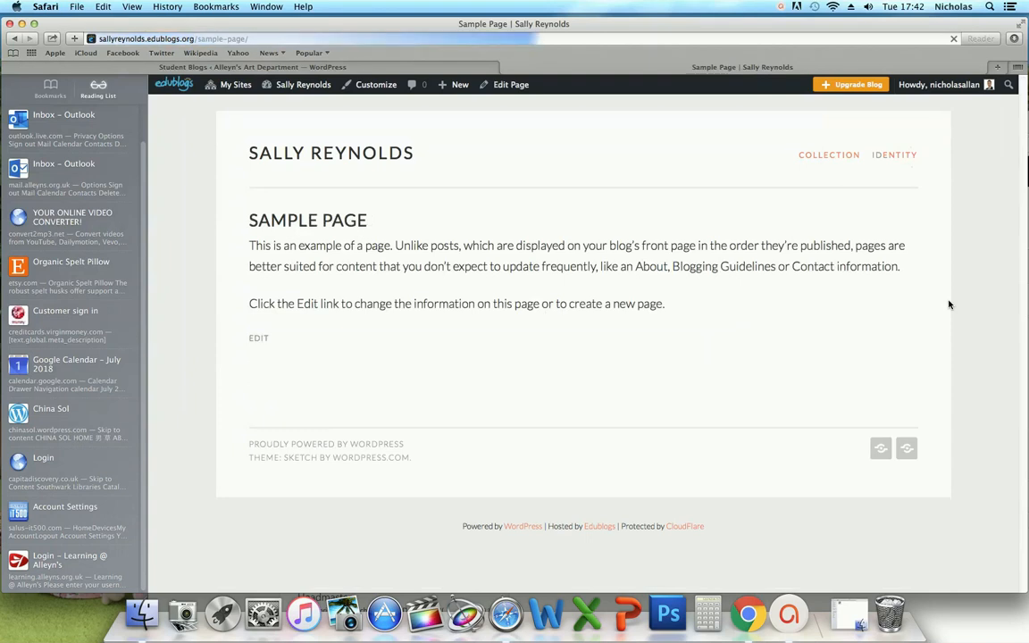
left_click(834, 158)
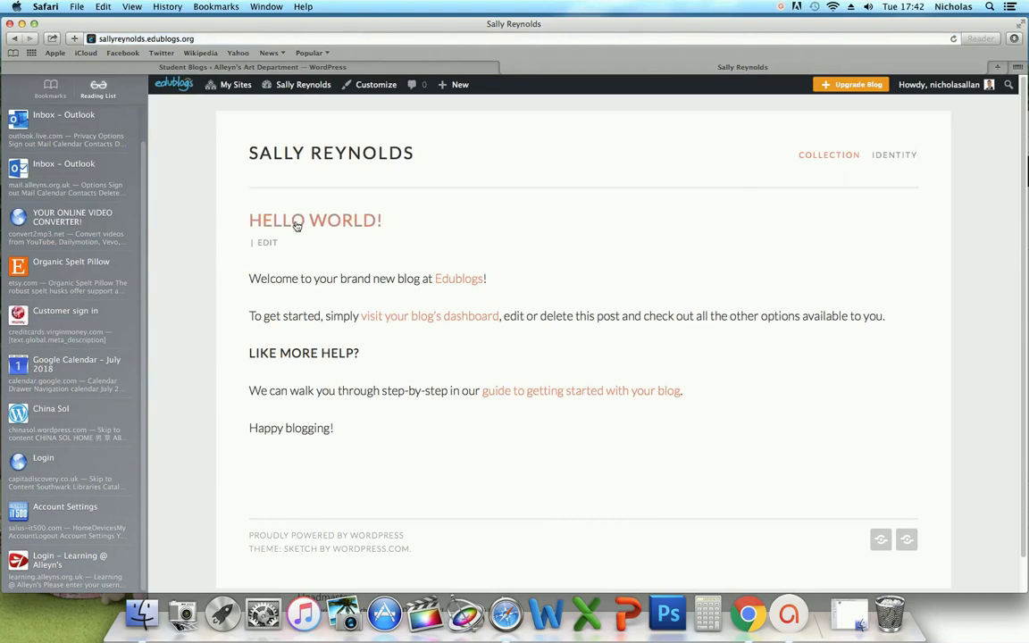
left_click(270, 244)
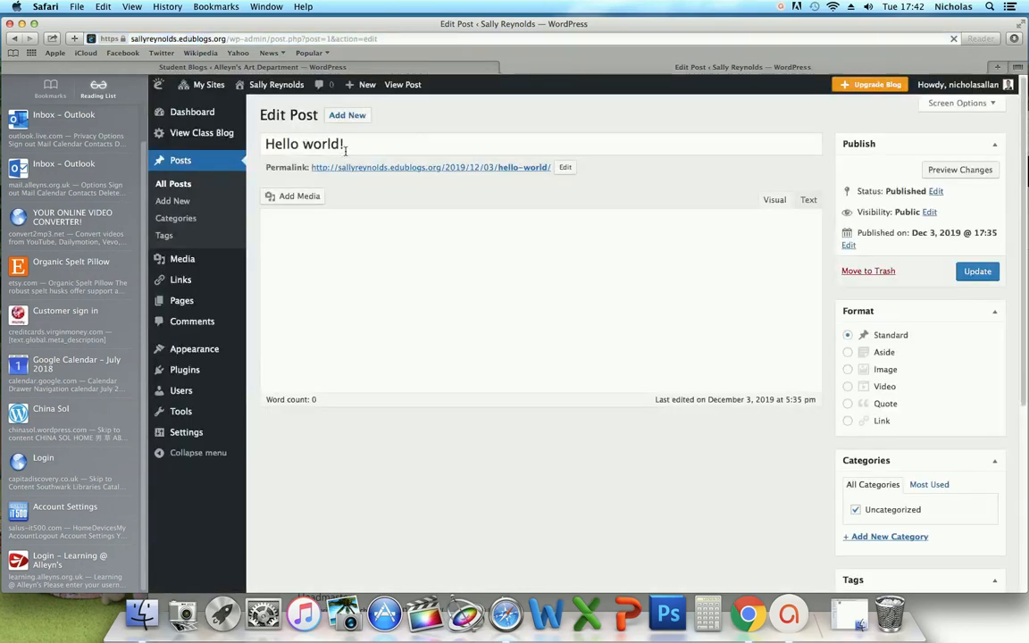
left_click_drag(352, 145, 283, 144)
left_click_drag(366, 144, 257, 147)
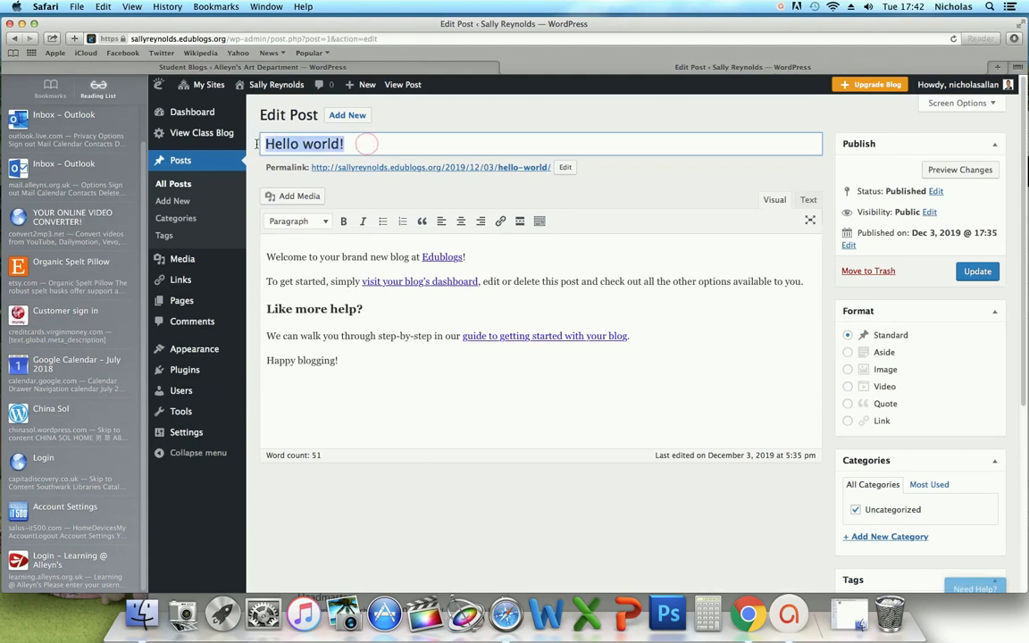
type("C")
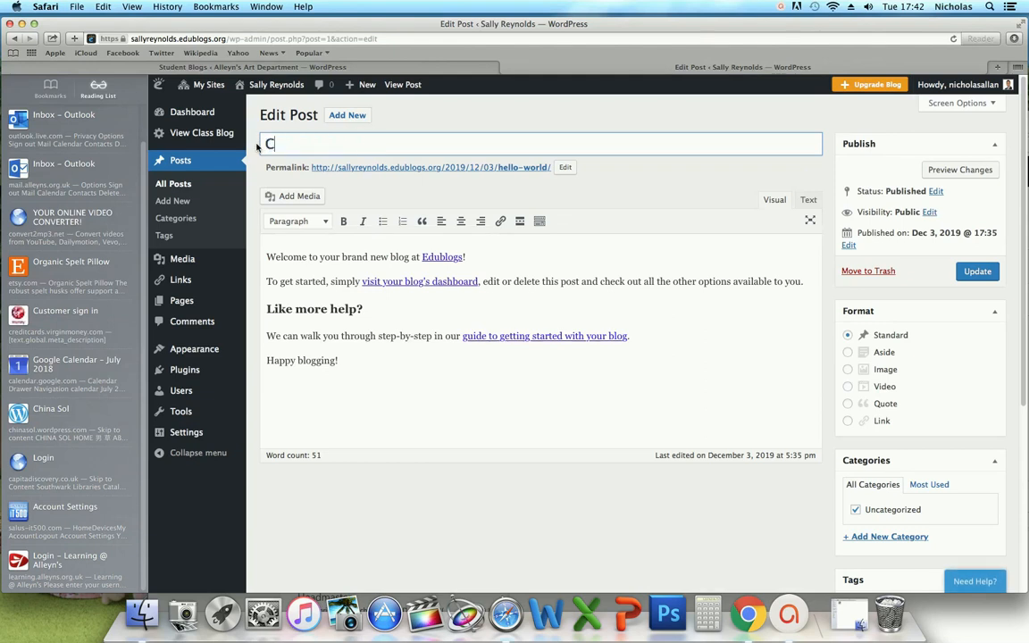
type("ollections")
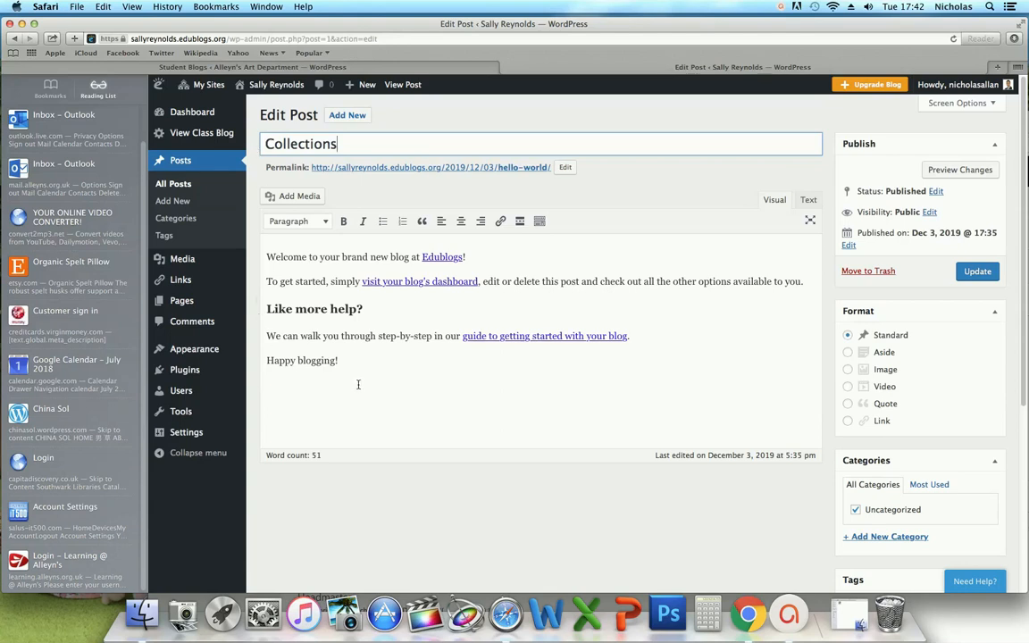
- Delete all the post's body text, update it, and view the live blog
left_click_drag(348, 360, 268, 250)
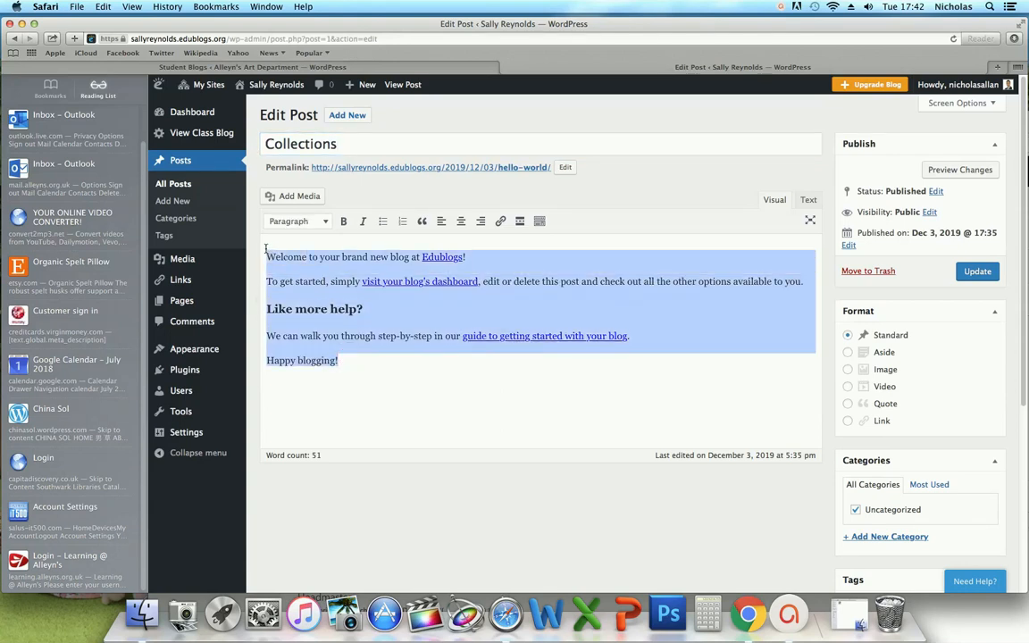
key("BackSpace")
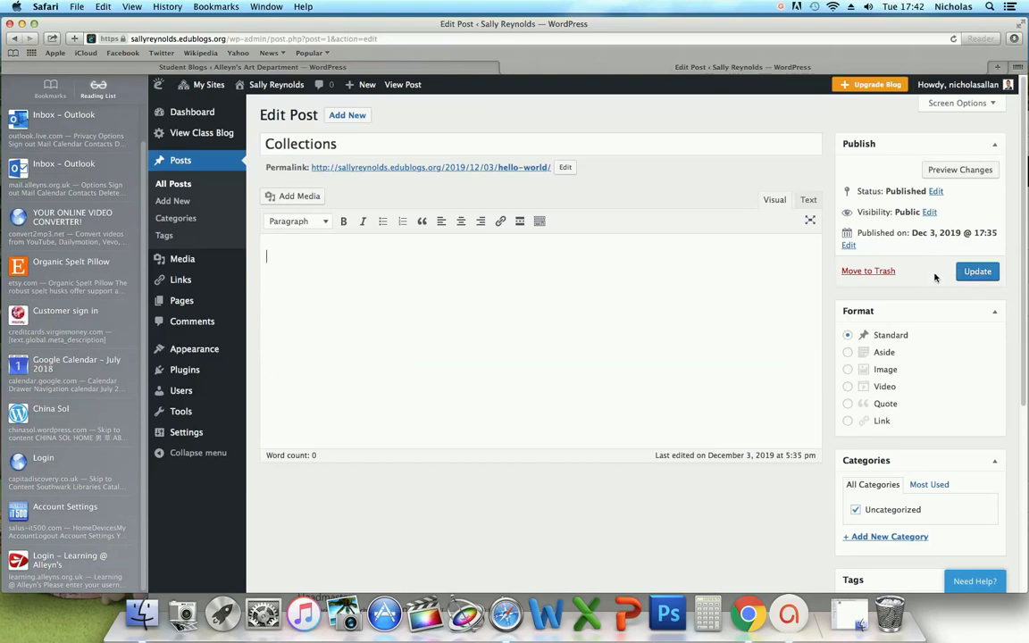
left_click(976, 273)
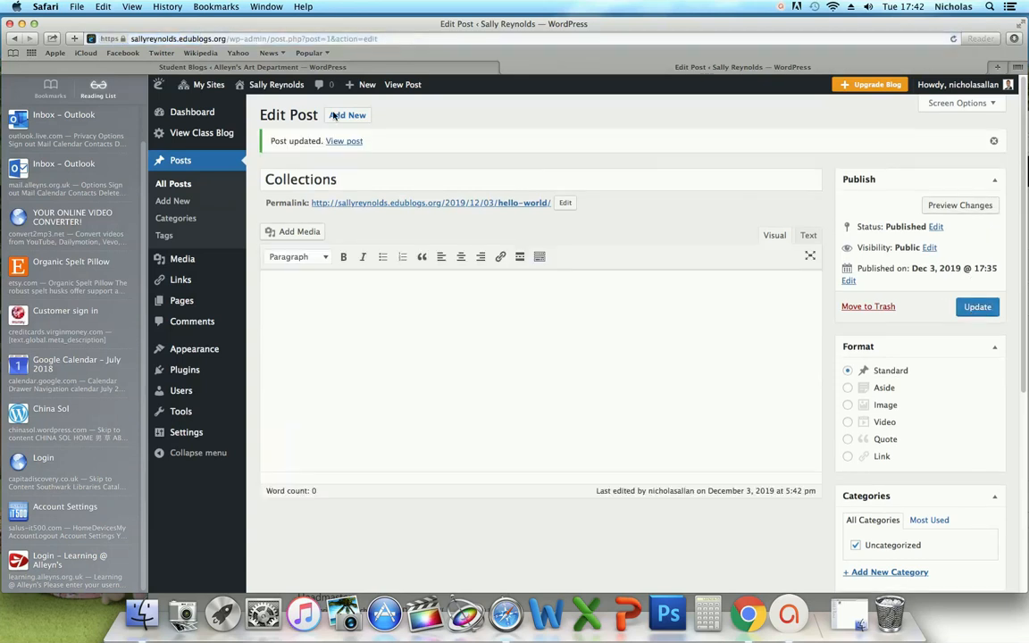
left_click(236, 101)
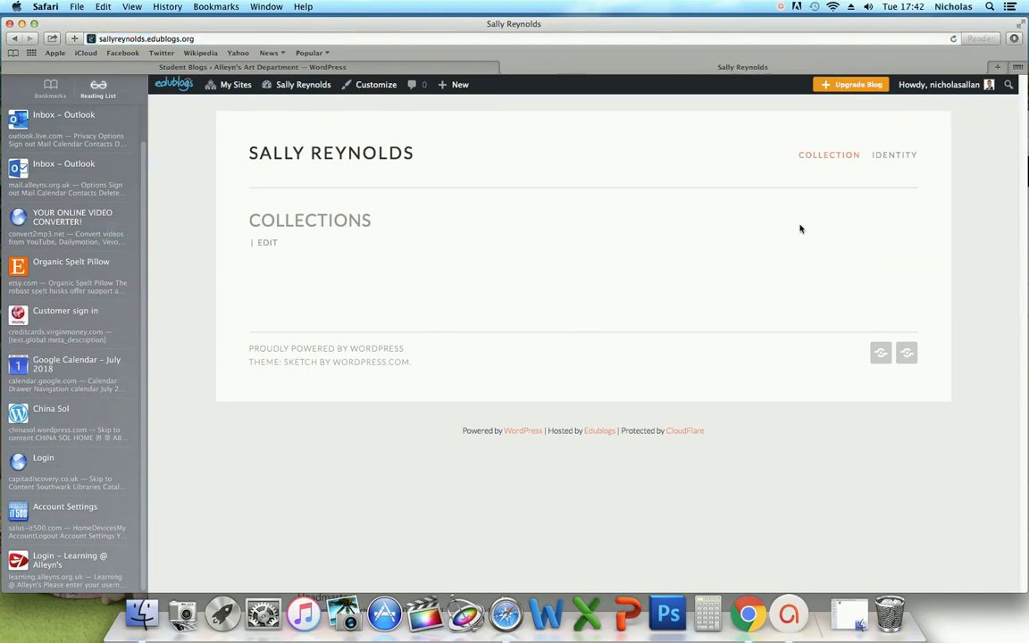
- Retitle the Sample Page 'Identity', delete its body text, and update the page
left_click(898, 155)
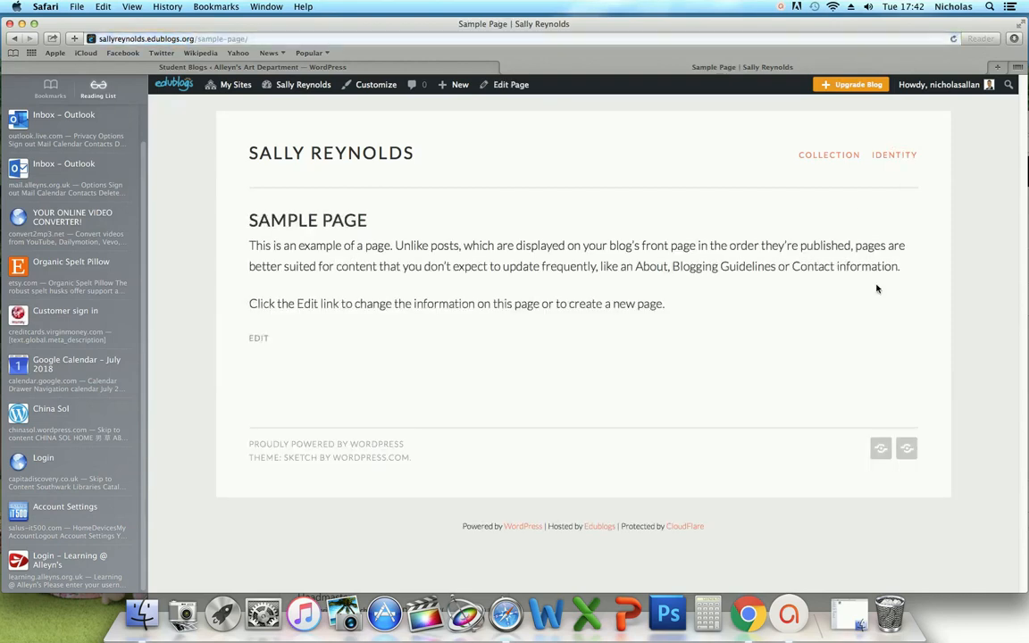
left_click(259, 338)
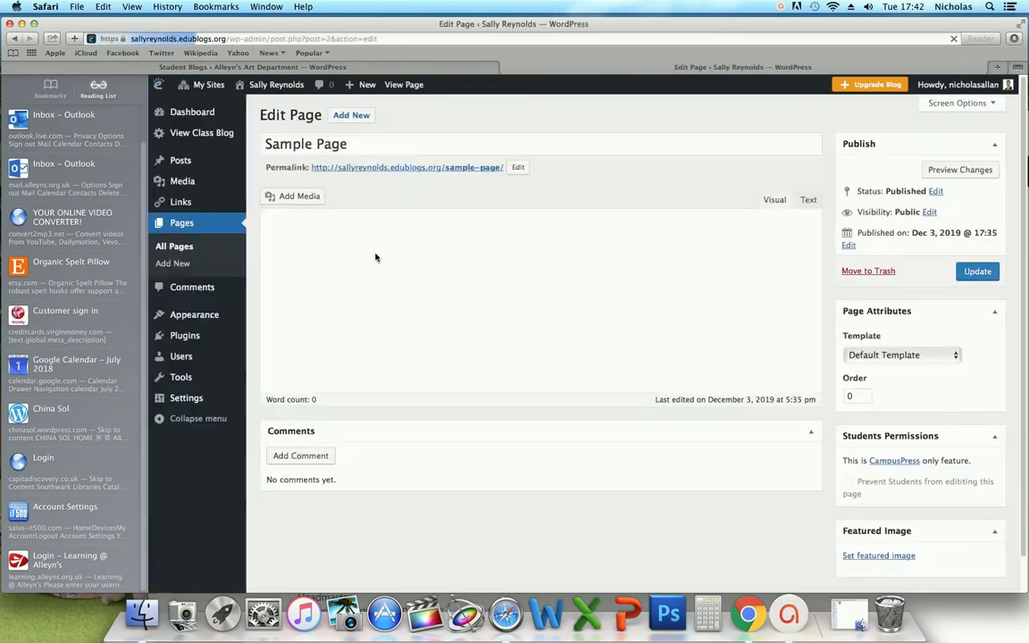
left_click_drag(354, 144, 262, 144)
type("I")
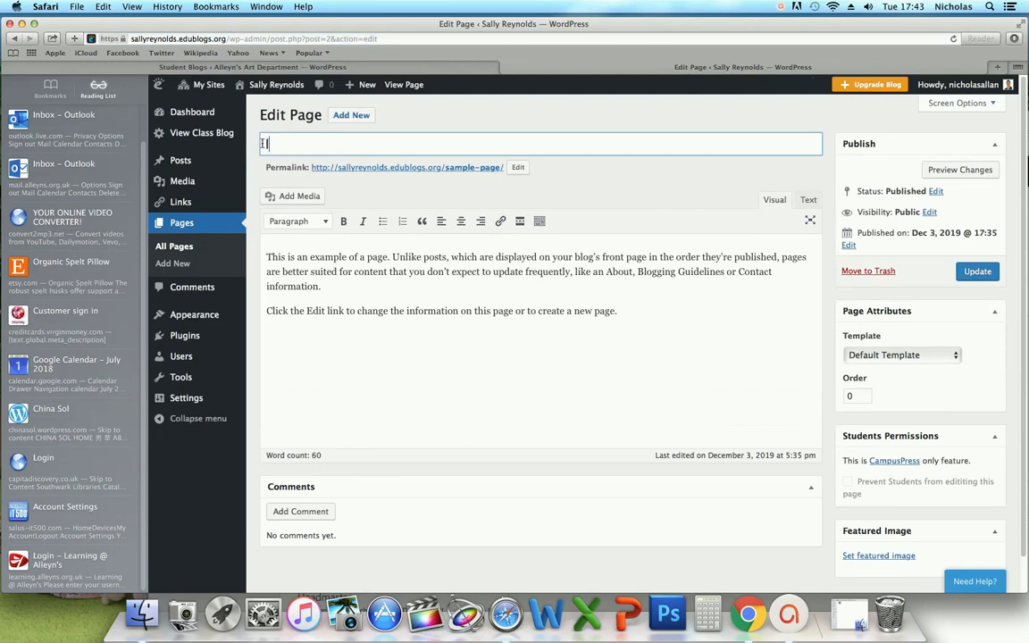
type("dentity")
left_click_drag(615, 311, 260, 253)
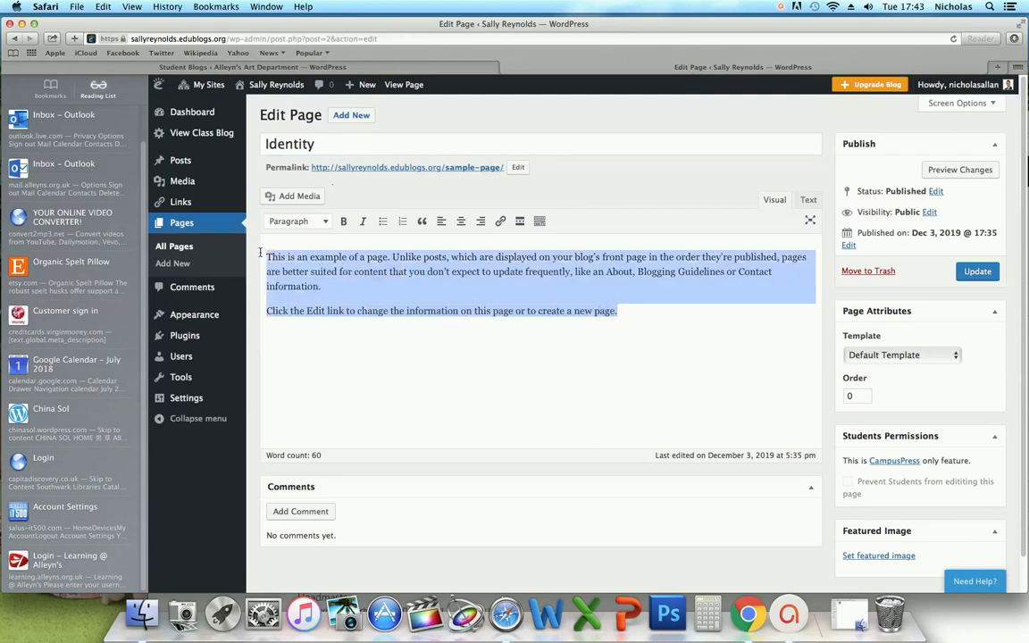
key("BackSpace")
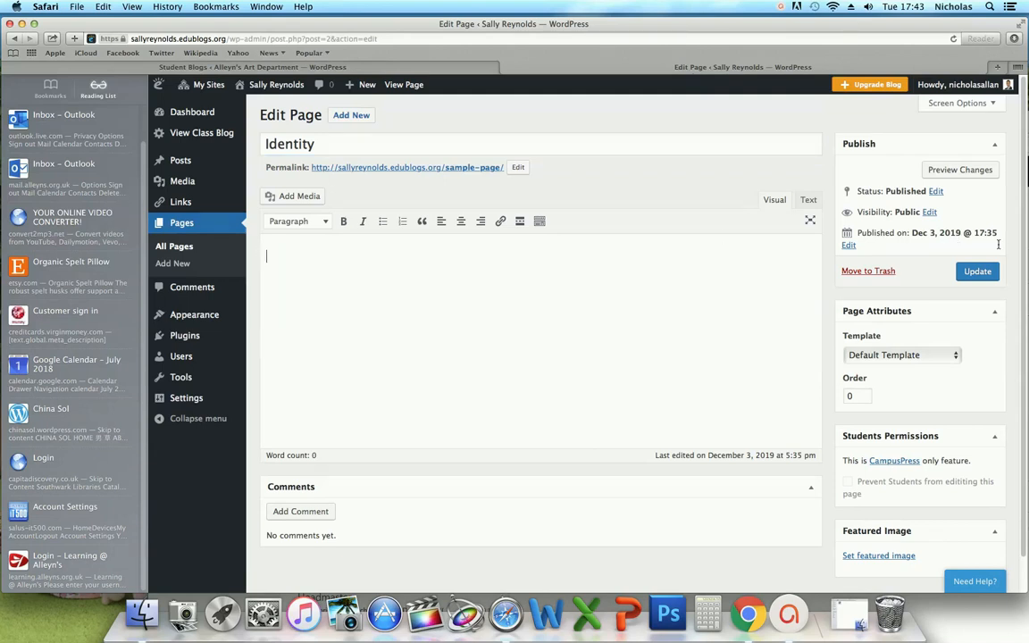
left_click(980, 271)
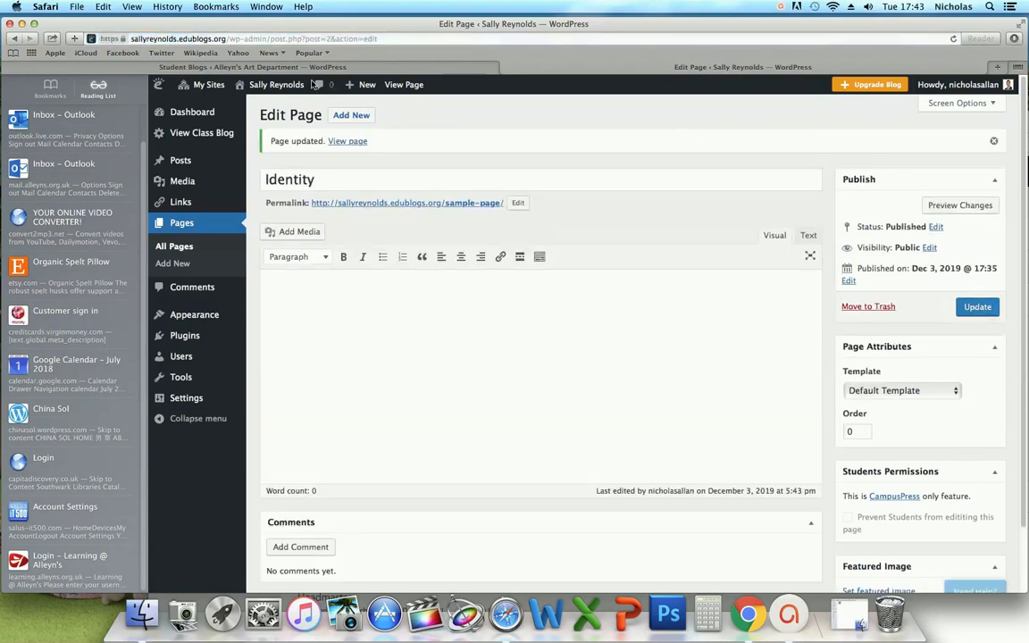
- Visit the live blog from the admin bar to see the Collections post and menu
left_click(246, 105)
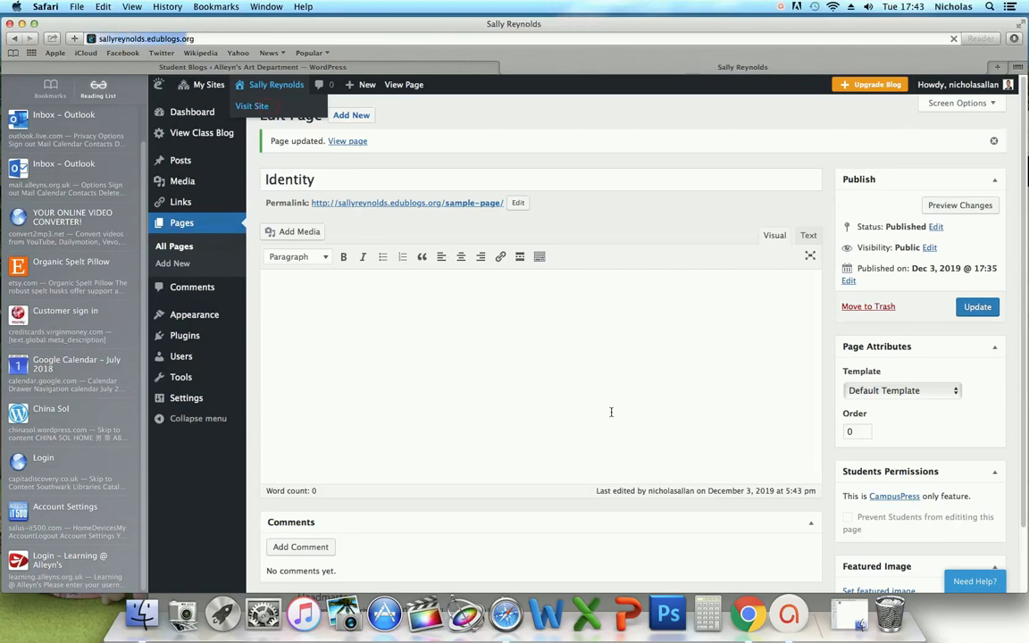